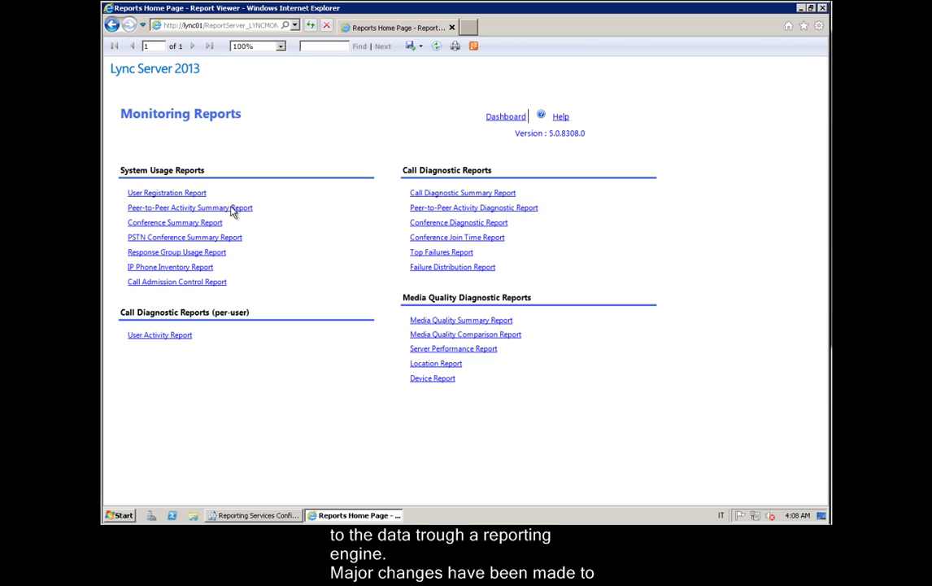
Open the User Registration Report from the Lync Monitoring Reports home page
left_click(187, 195)
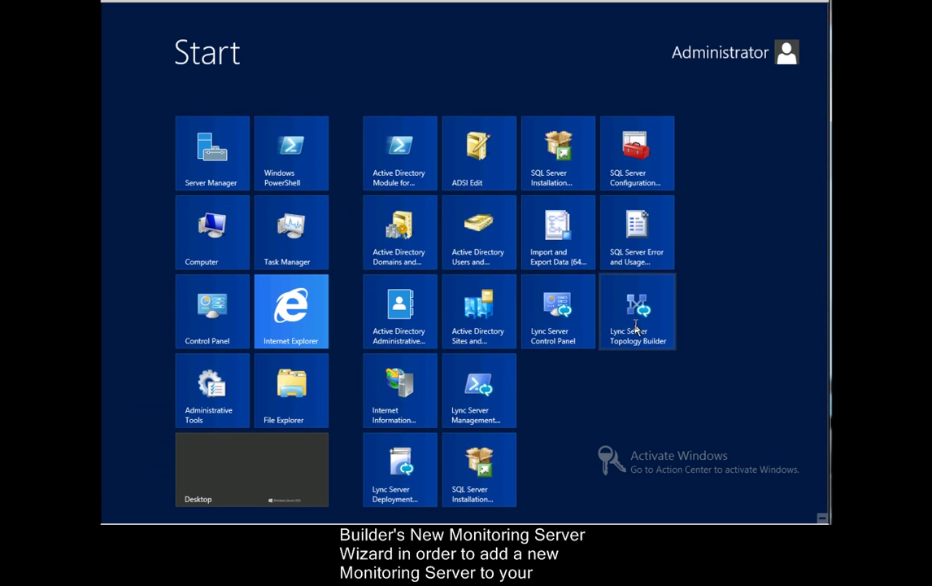
Download the current topology in Topology Builder and save it as ShowMonitoring
left_click(637, 327)
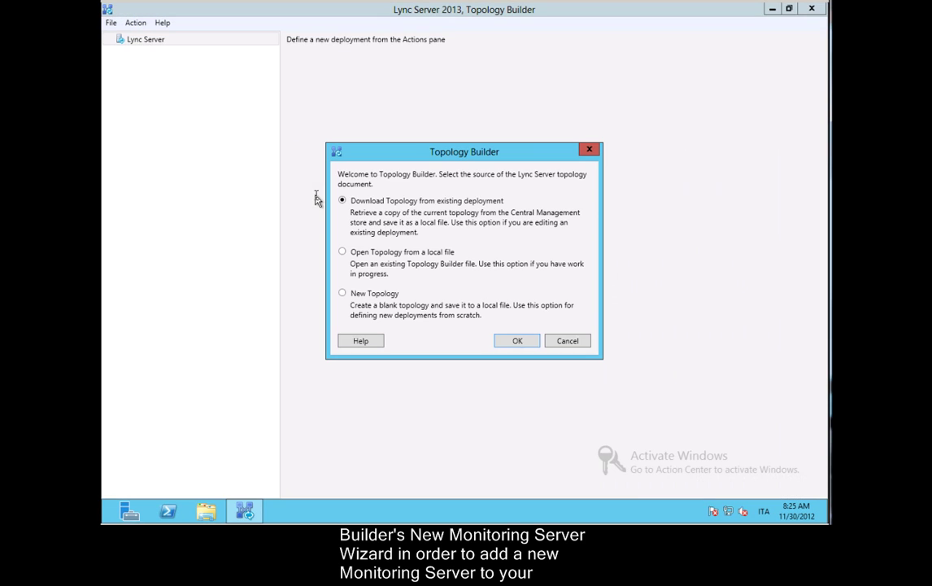
left_click(516, 342)
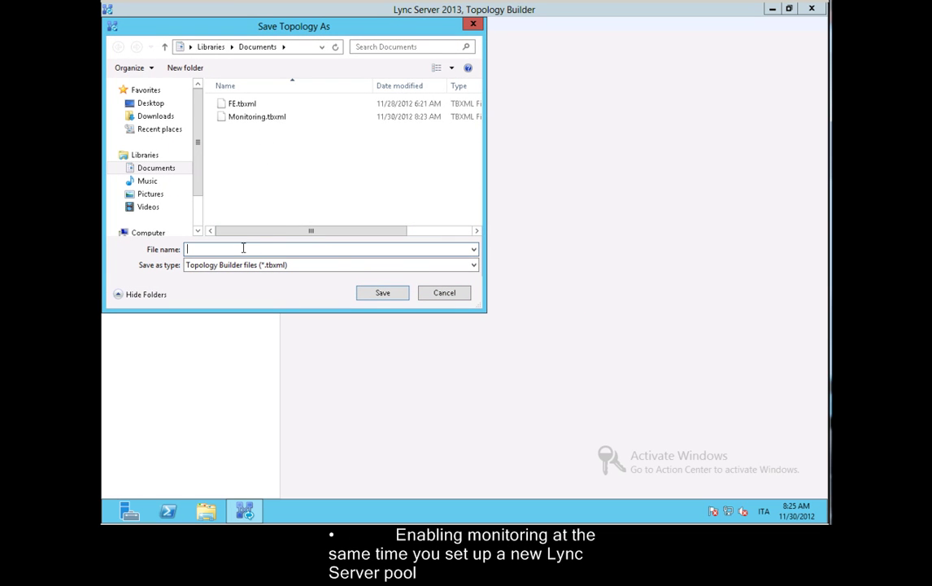
type("ShowMonitoring")
left_click(364, 289)
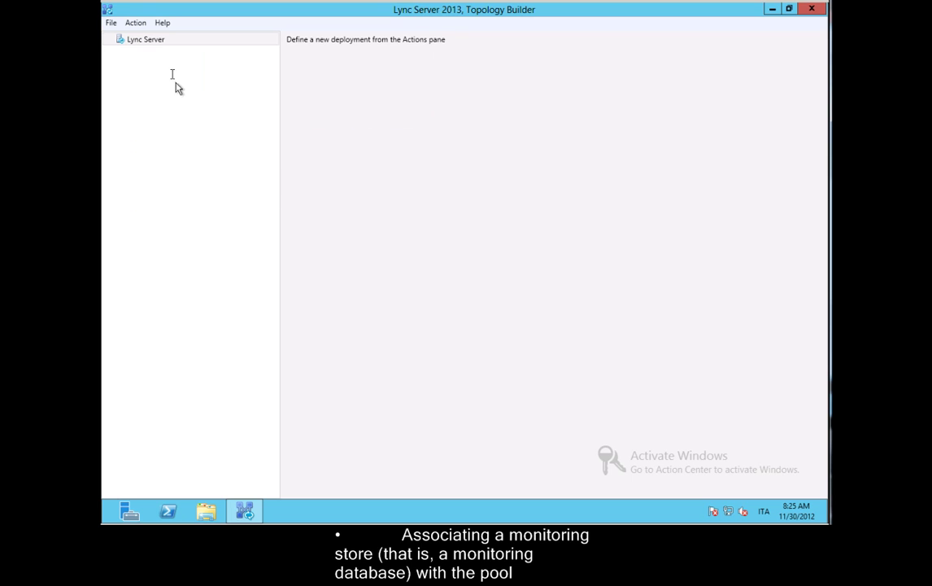
Expand Remote > Lync Server 2013 > Standard Edition Front End Servers to show lync03.lync.intra
left_click(122, 44)
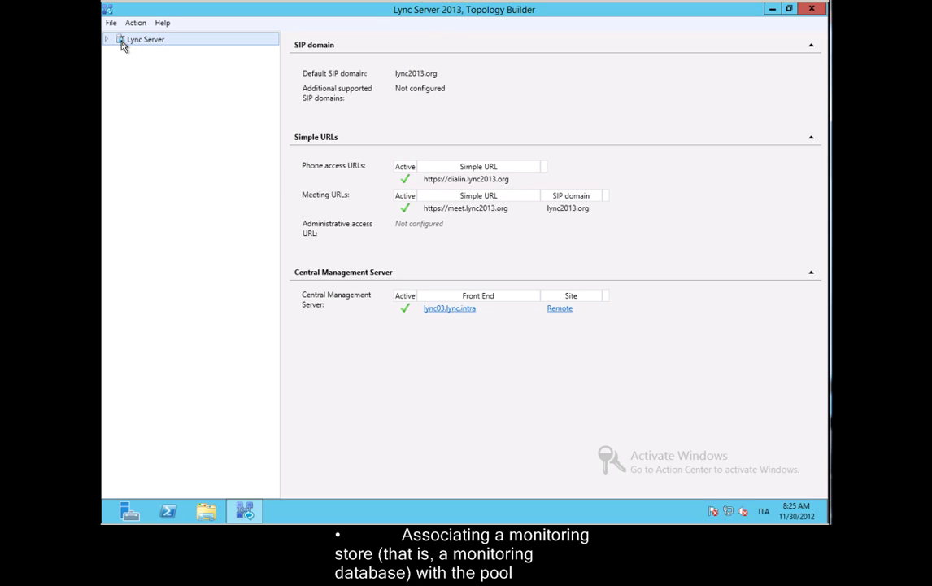
left_click(107, 40)
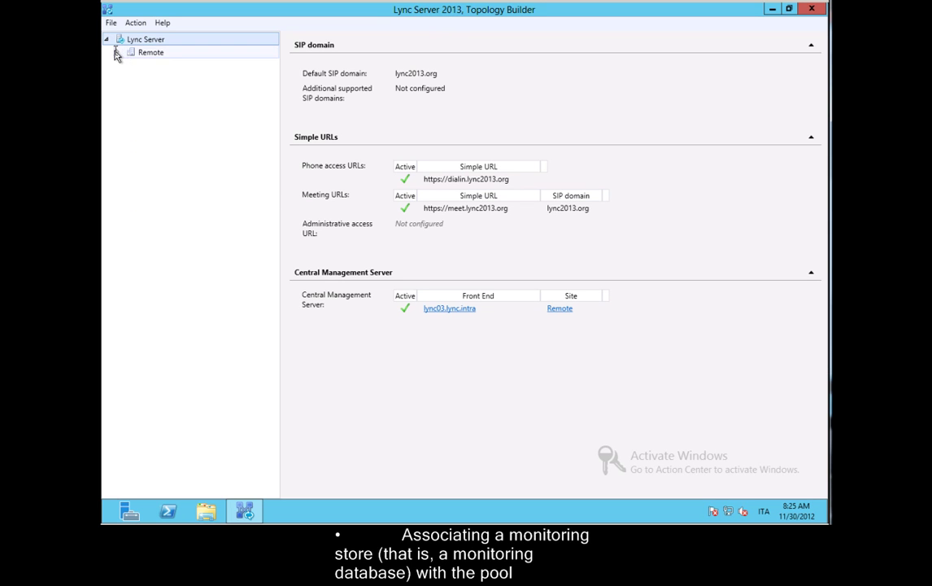
left_click(118, 53)
left_click(119, 53)
left_click(128, 78)
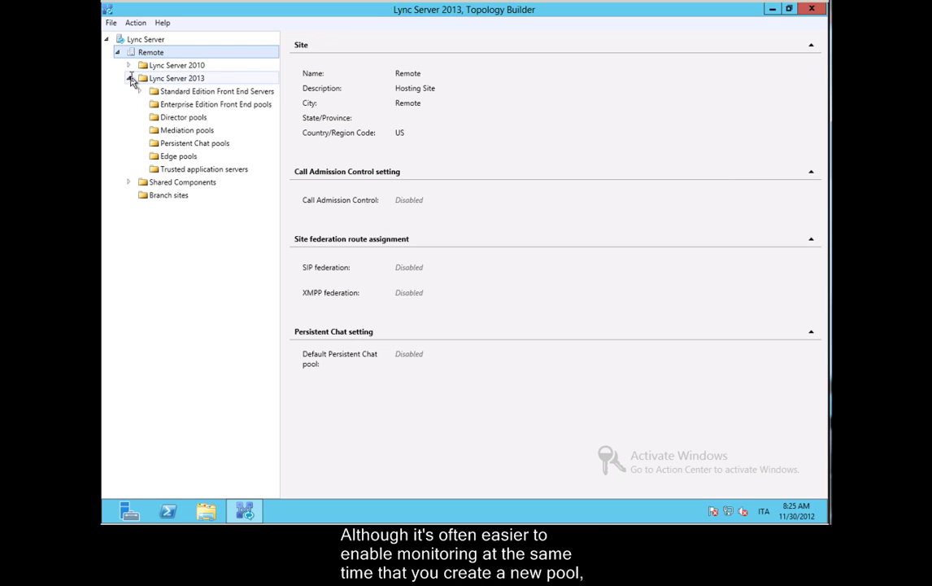
double_click(175, 93)
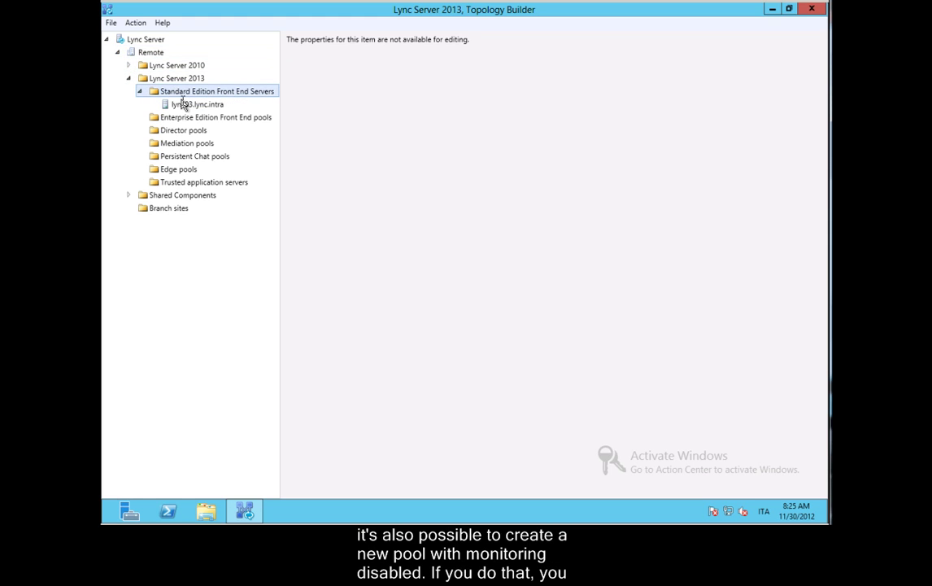
left_click(184, 107)
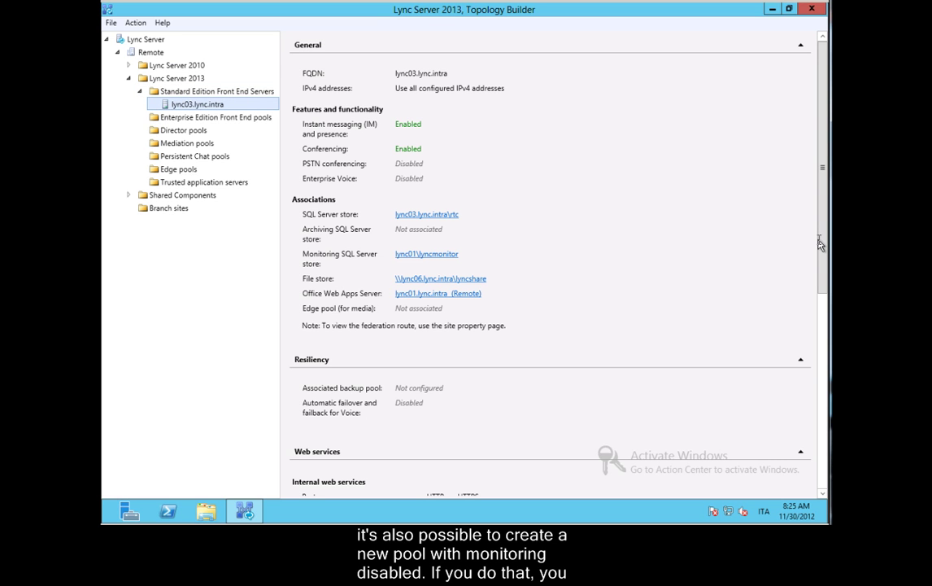
mouse_move(825, 253)
left_mouse_down()
mouse_move(826, 463)
mouse_move(818, 241)
left_mouse_up()
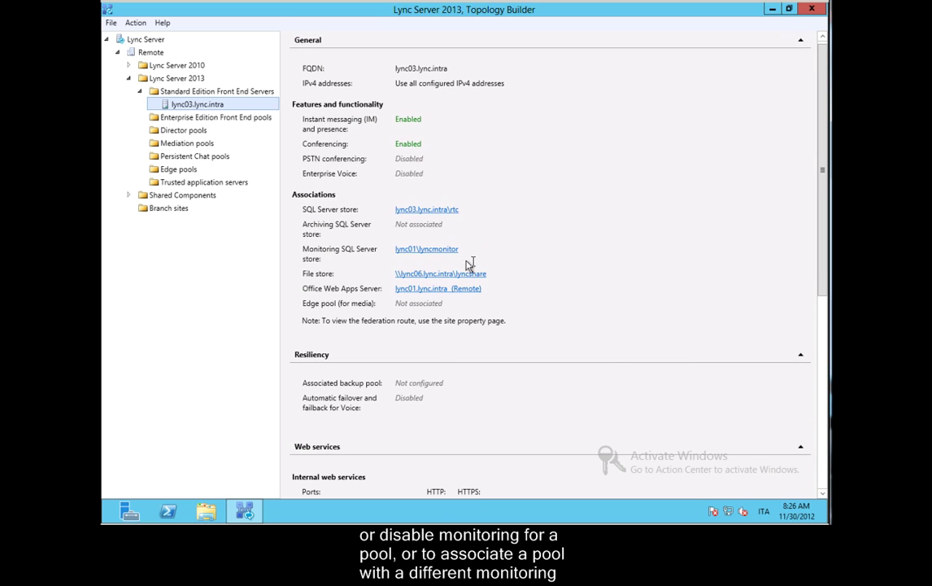
Show the lync01\lyncmonitor store under Shared Components > SQL Server stores
left_click(129, 195)
left_click(129, 195)
left_click(129, 195)
left_click(141, 209)
left_click(203, 235)
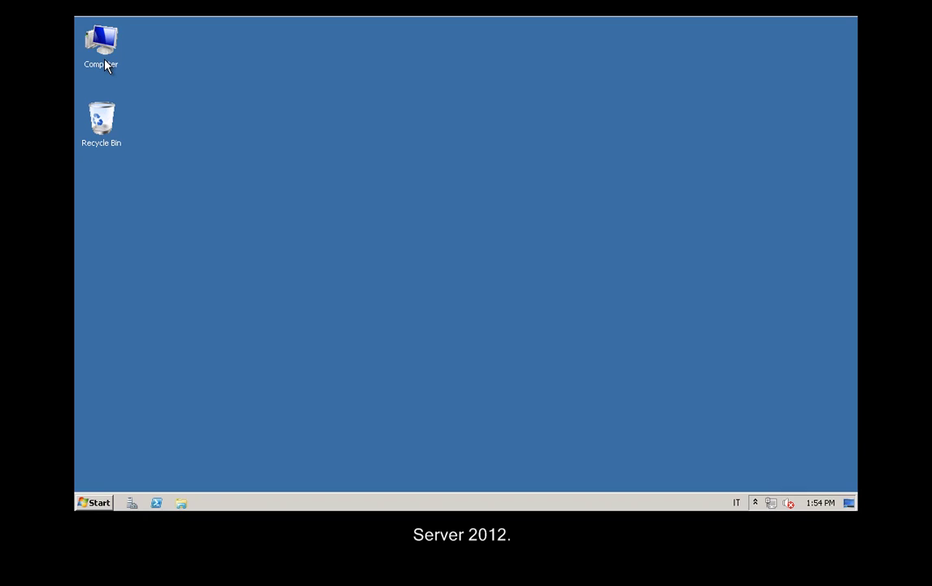
Start SQL Server 2012 Setup from the installation disc in Computer
left_click(104, 62)
double_click(105, 65)
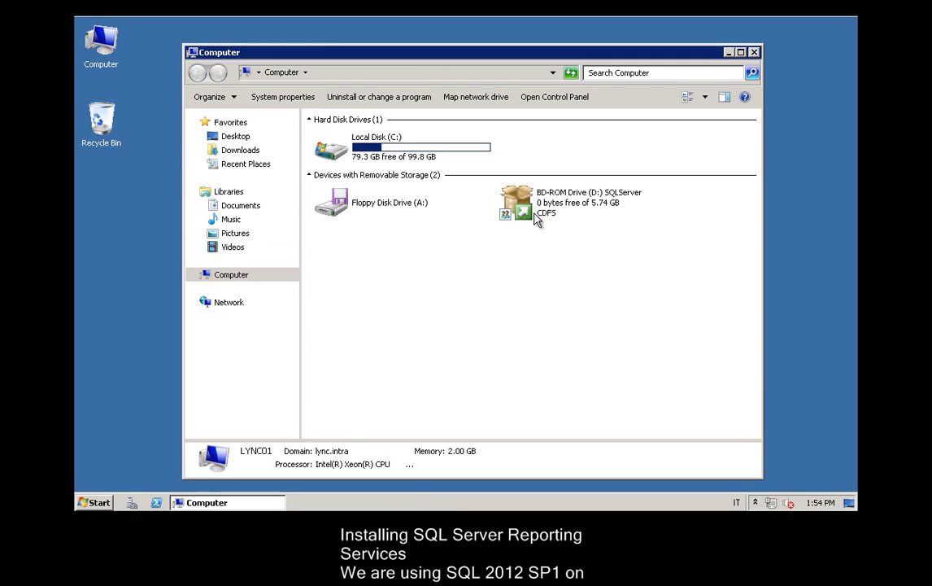
left_click(552, 211)
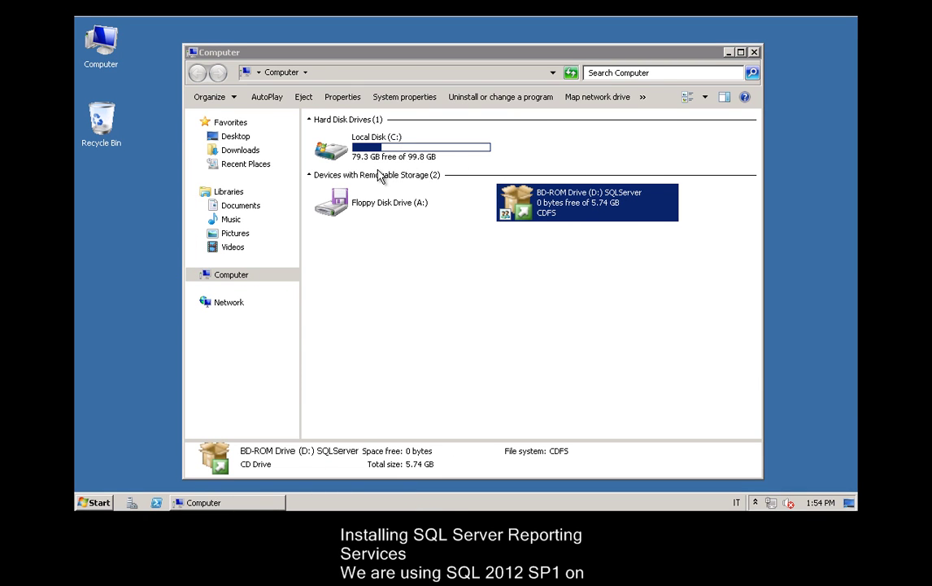
left_click(438, 267)
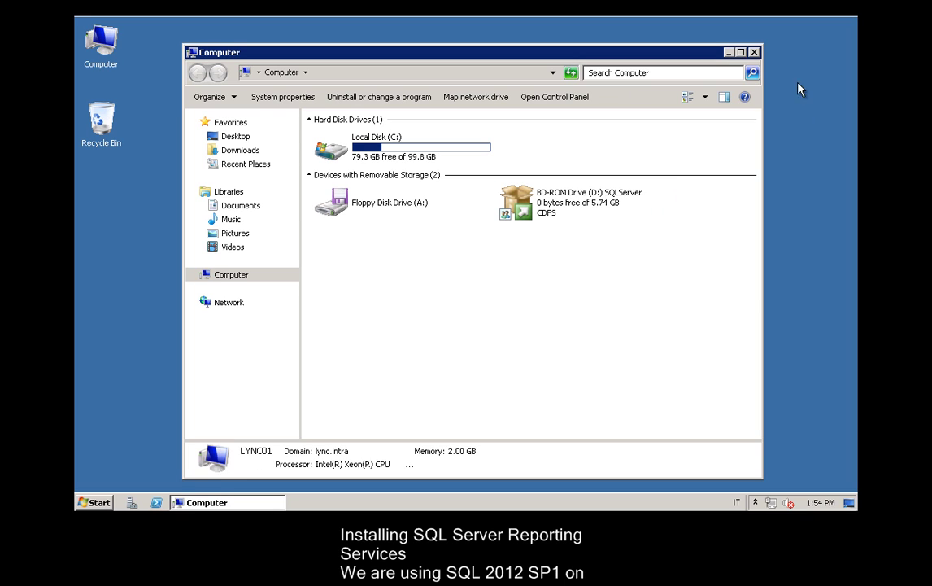
left_click(755, 52)
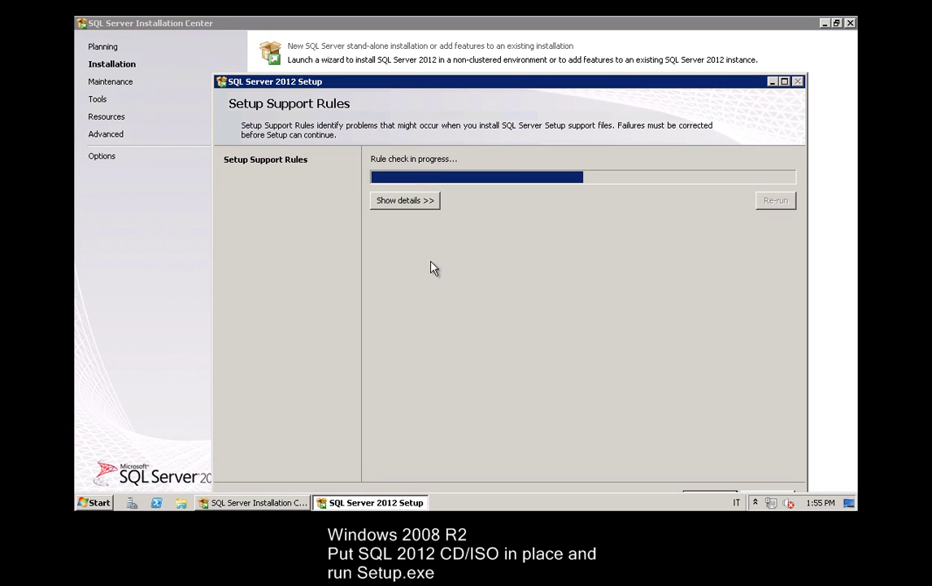
Pass Setup Support Rules and Product Updates, then view the Windows Firewall warning details
left_click(785, 82)
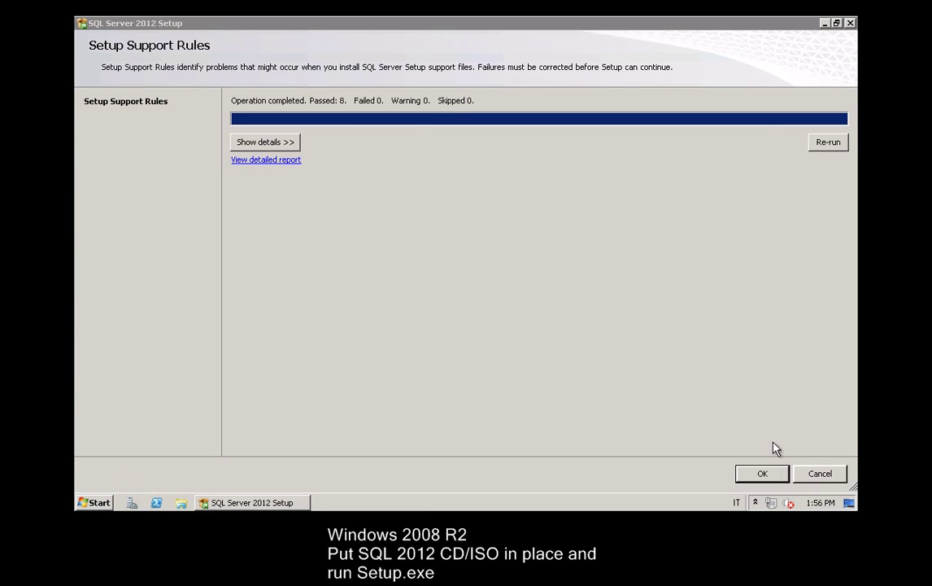
left_click(770, 475)
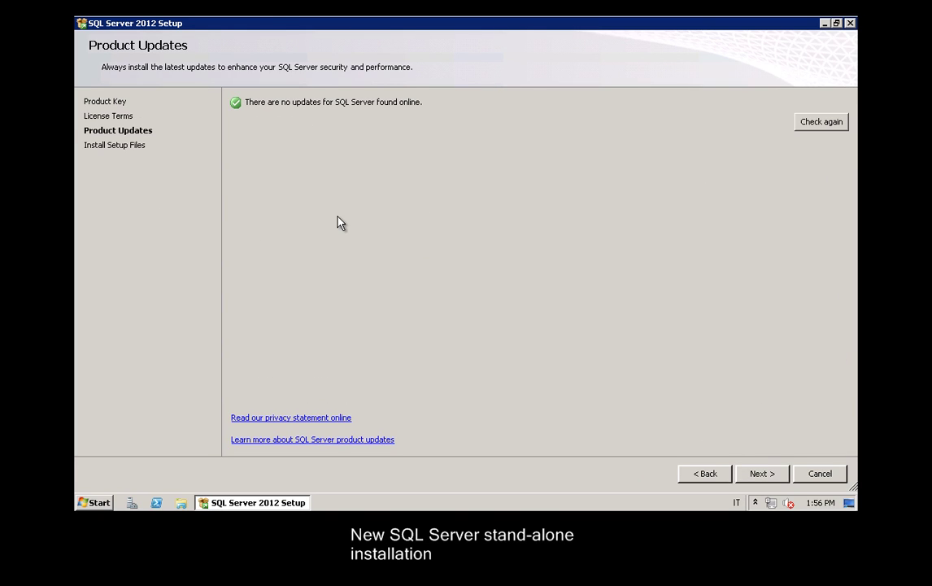
left_click(761, 476)
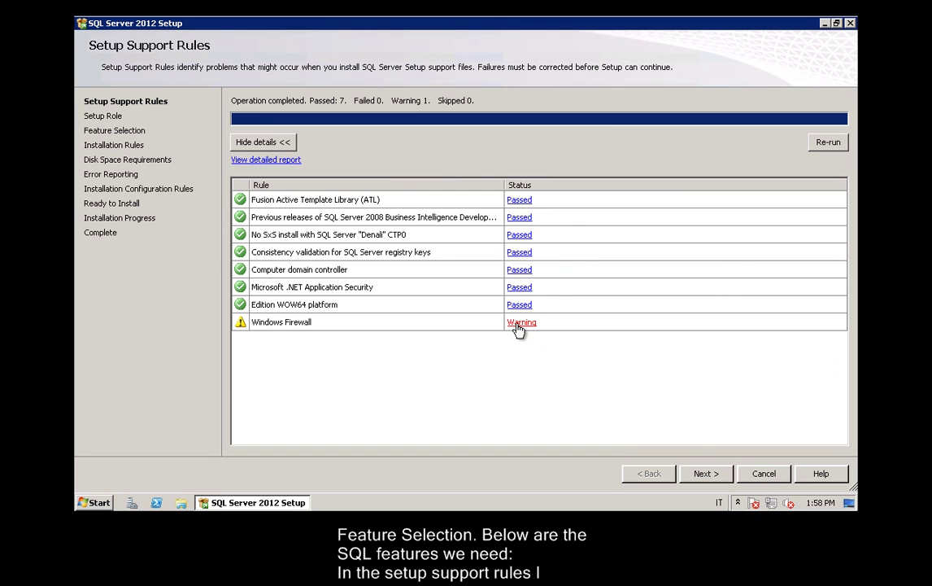
left_click(517, 322)
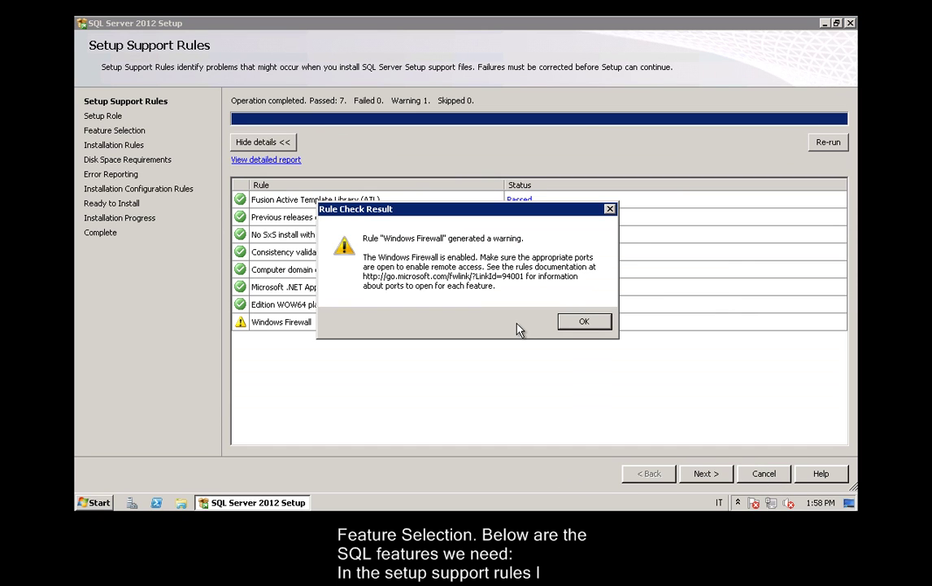
Check Windows Firewall settings via Network and Sharing Center, then re-run the setup rules
left_click(598, 324)
left_click(771, 503)
left_click(727, 480)
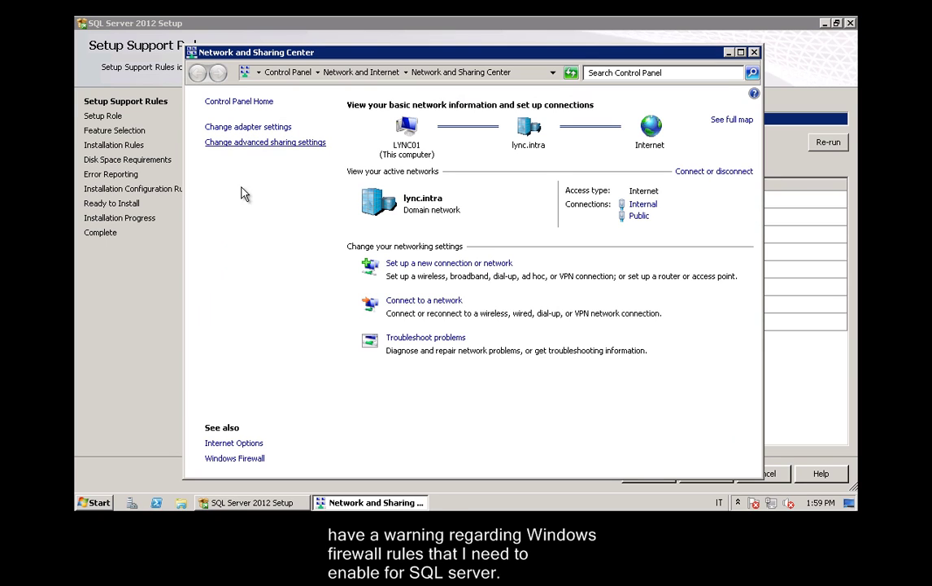
left_click(224, 461)
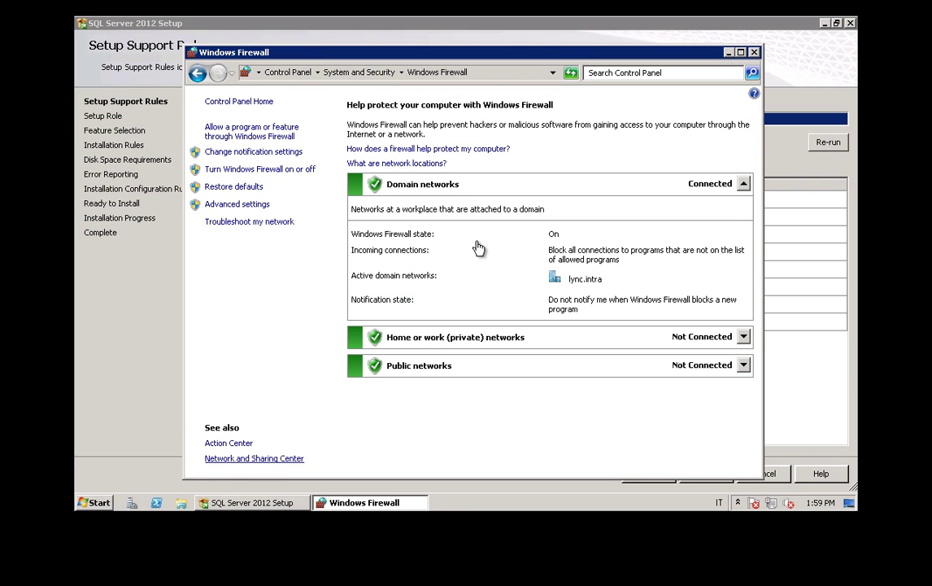
left_click(828, 142)
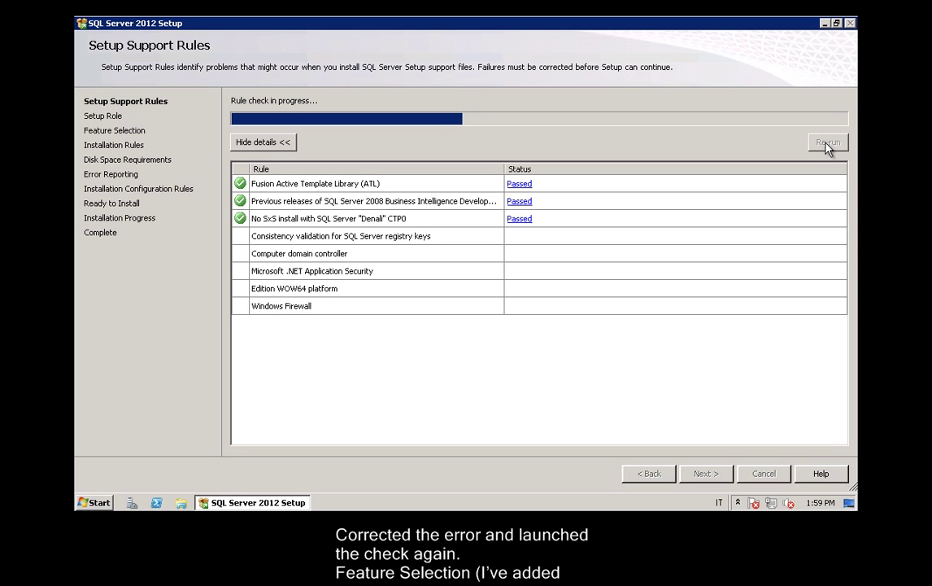
Select Database Engine Services, Full-Text Search, Reporting Services - Native, Client Tools Connectivity and Documentation Components
left_click(696, 475)
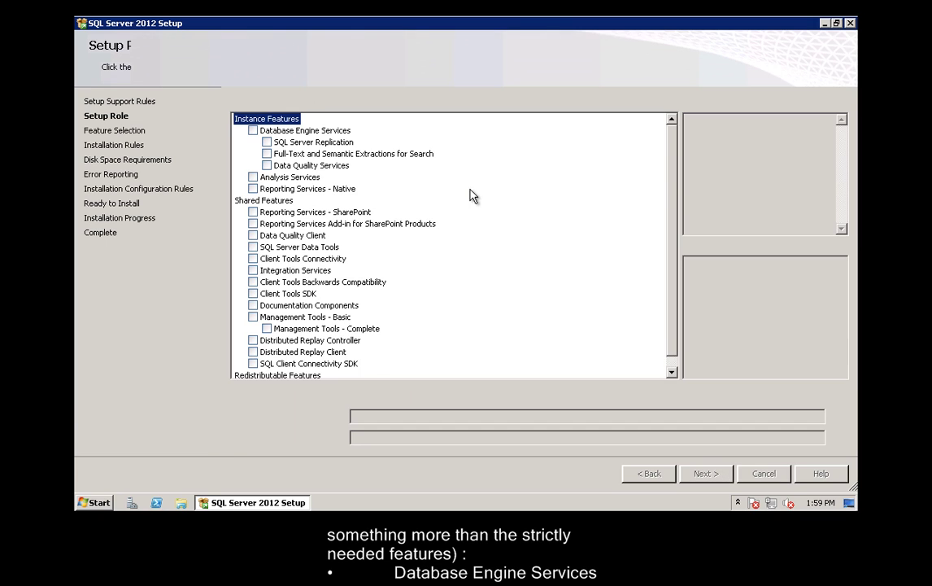
left_click(253, 131)
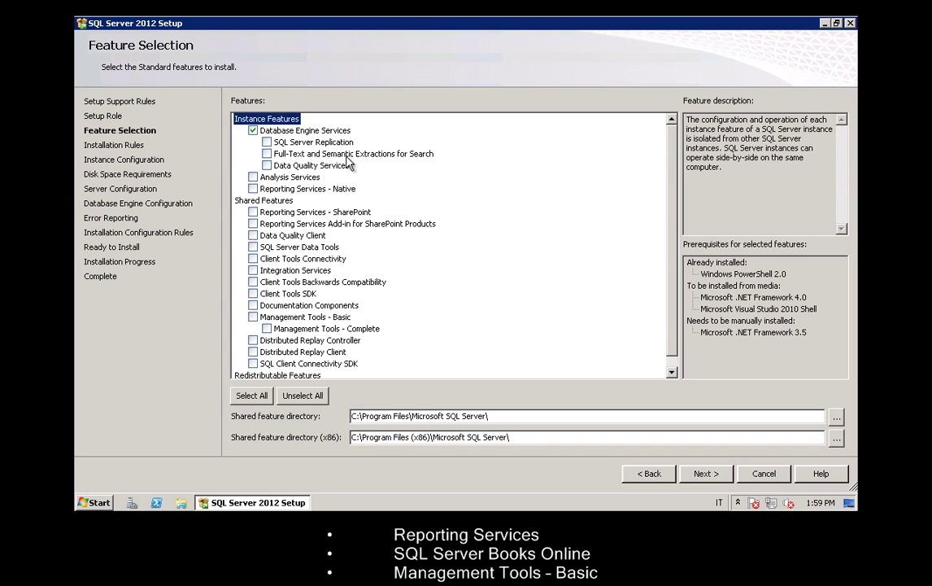
left_click(267, 165)
left_click(253, 189)
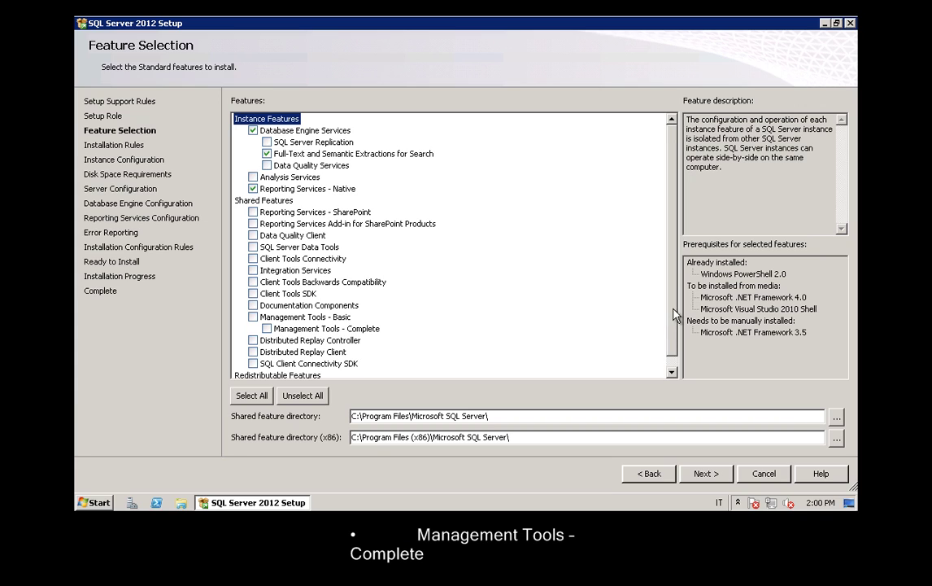
scroll(601, 304, "down", 1)
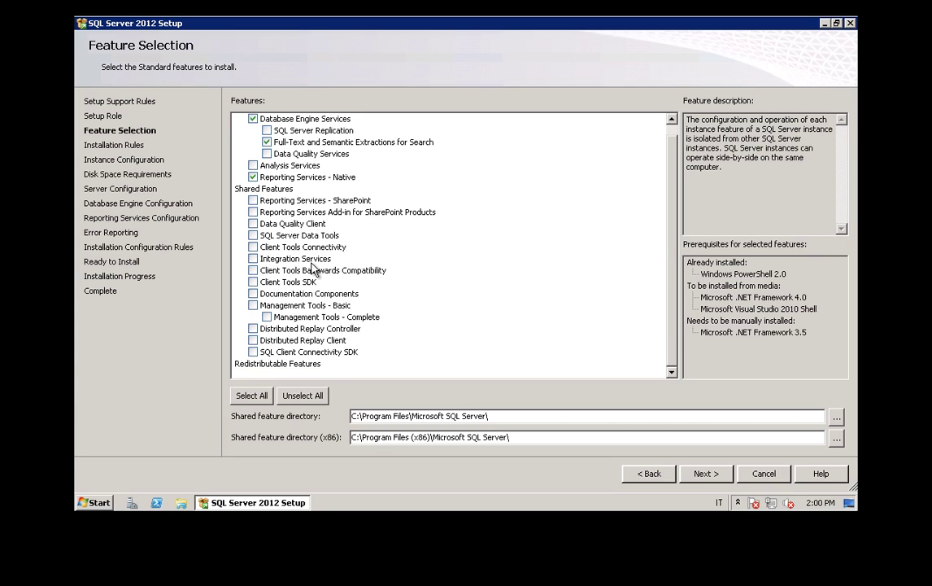
left_click(253, 247)
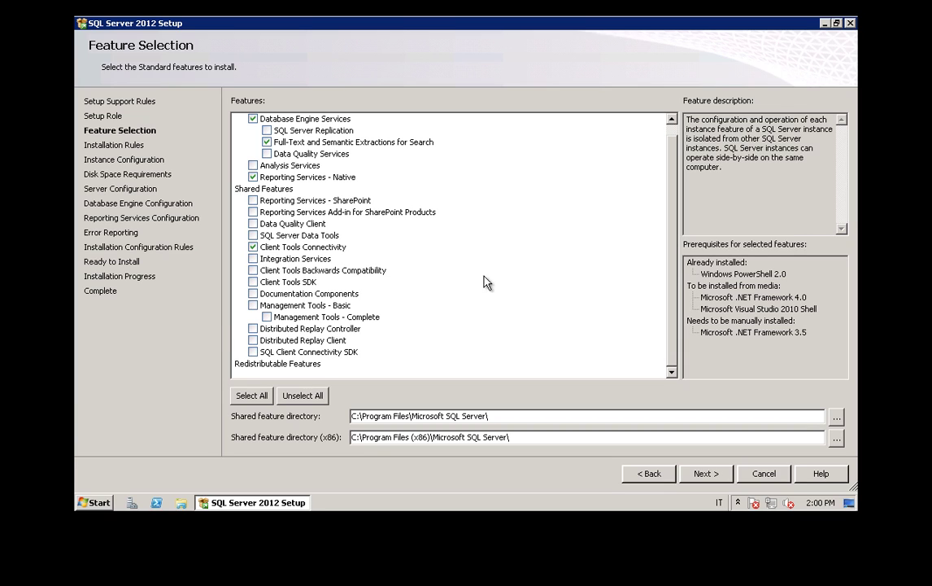
left_click(253, 293)
Add Management Tools, then install .NET Framework 3.5.1 with its required Web Server (IIS) role services
left_click(253, 305)
left_click(704, 474)
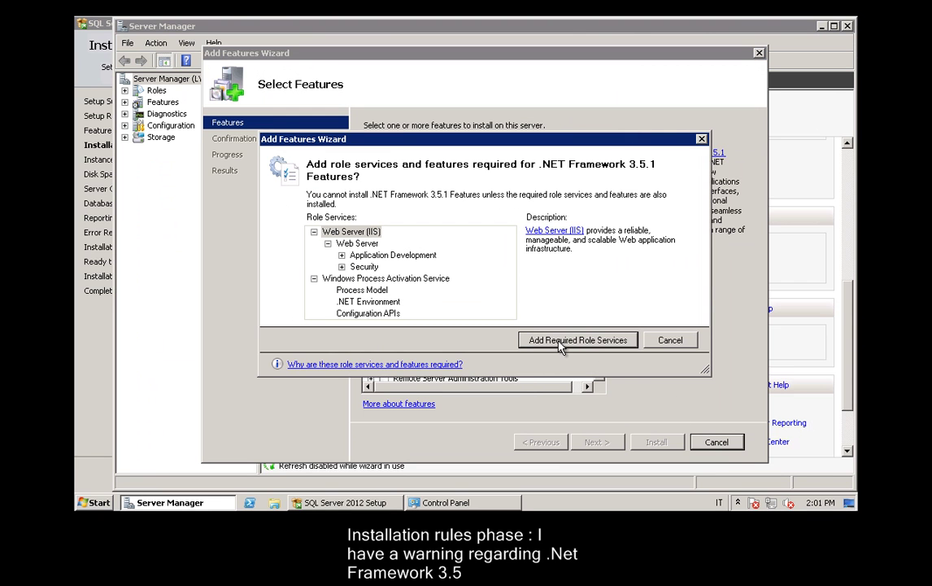
left_click(560, 341)
left_click(602, 443)
left_click(602, 443)
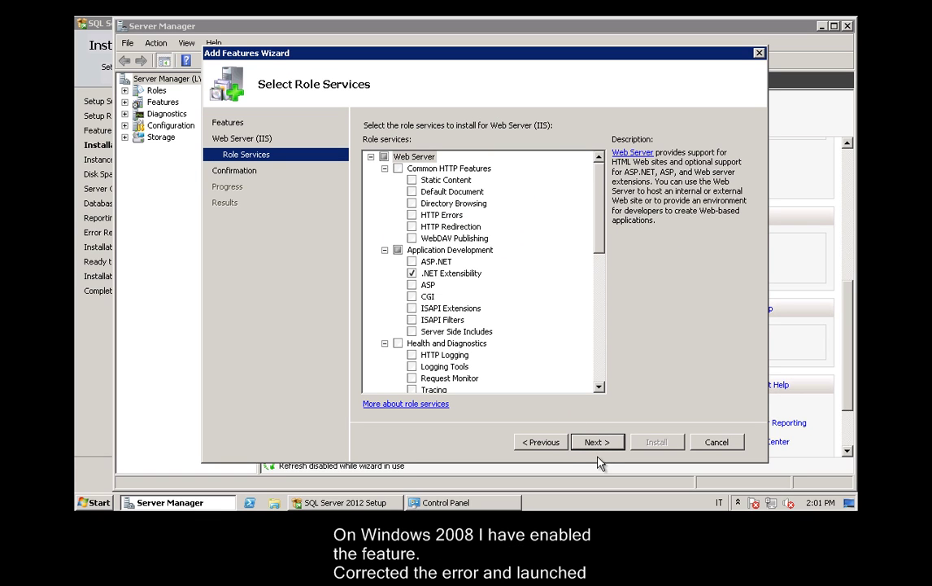
left_click(605, 446)
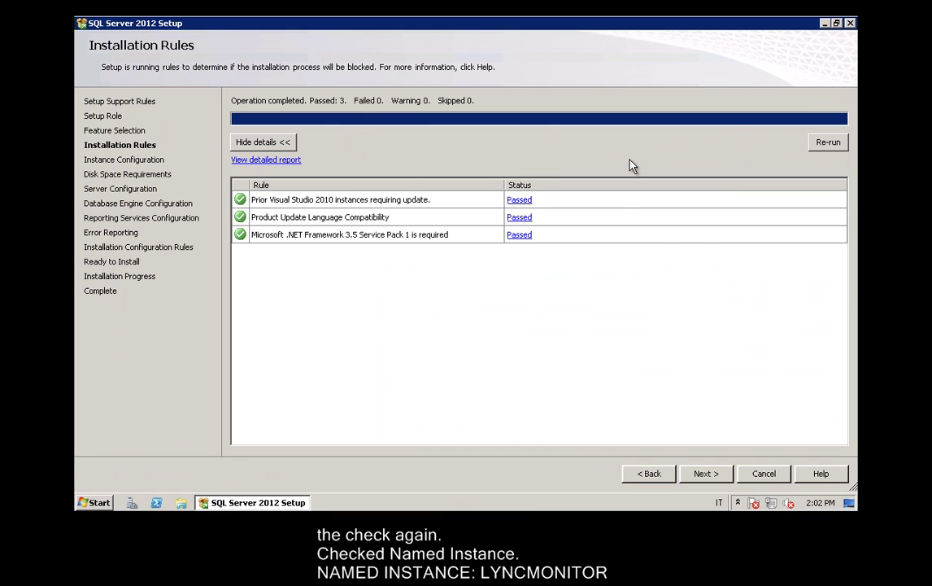
Install the LYNCMONITOR named instance with Mixed Mode, an sa password, and Domain Admins as administrators
left_click(728, 480)
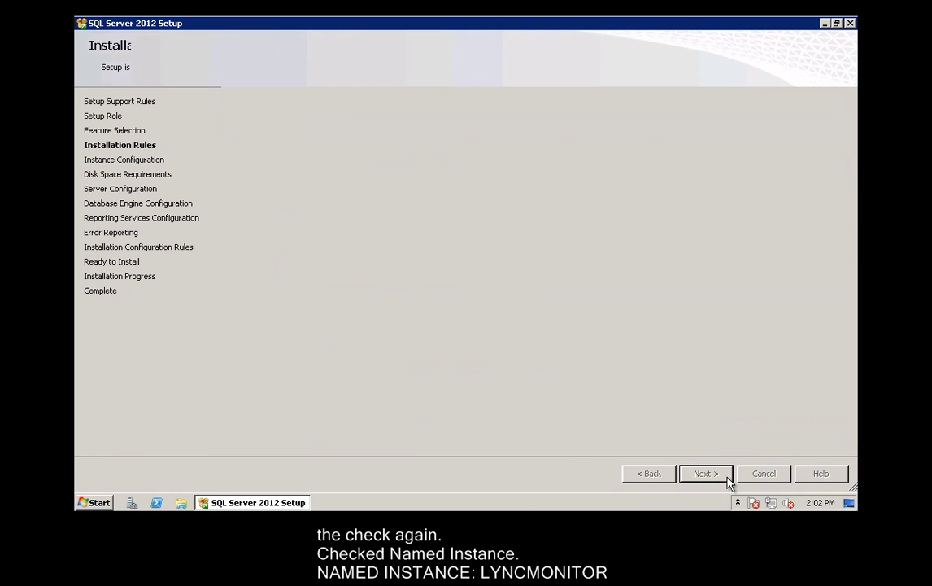
left_click(247, 118)
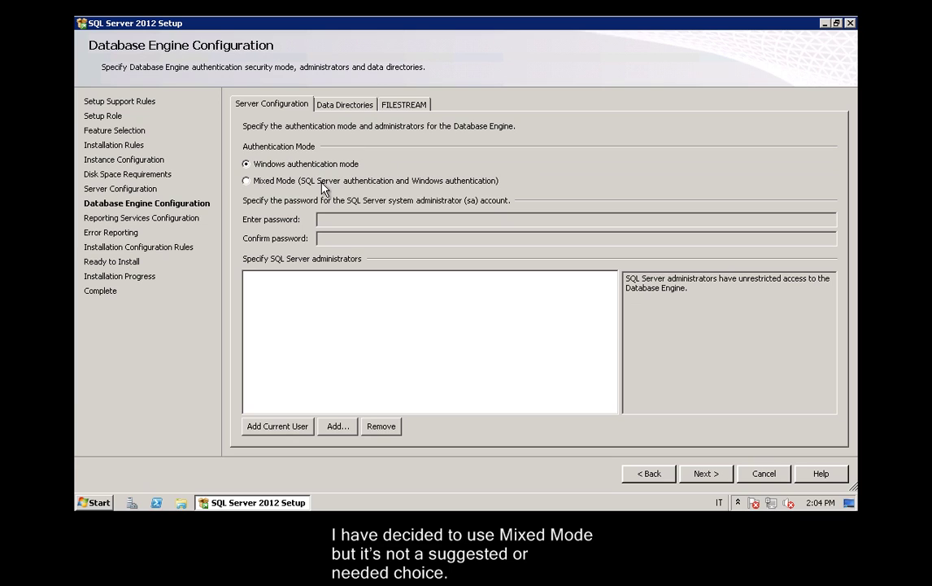
left_click(334, 182)
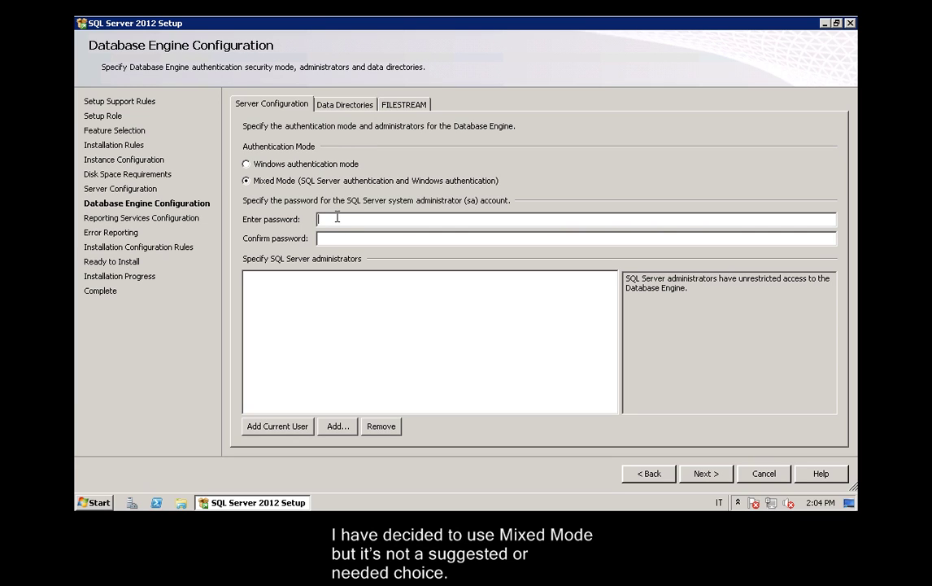
type("••••••")
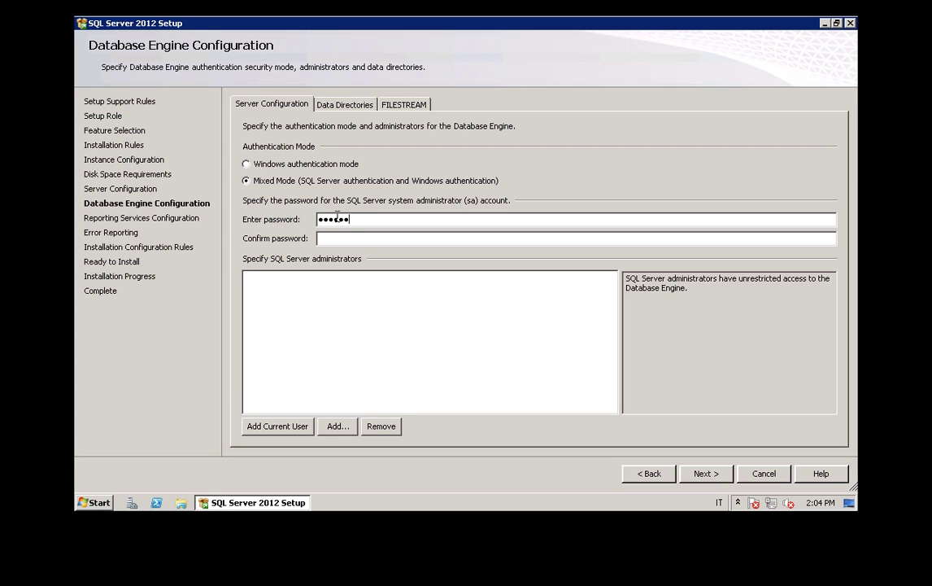
type("••••••")
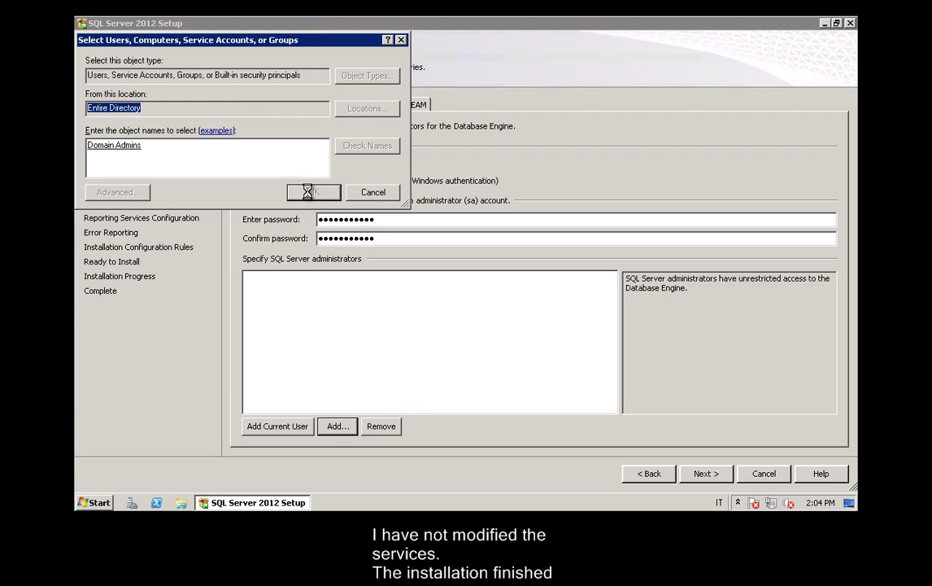
left_click(308, 192)
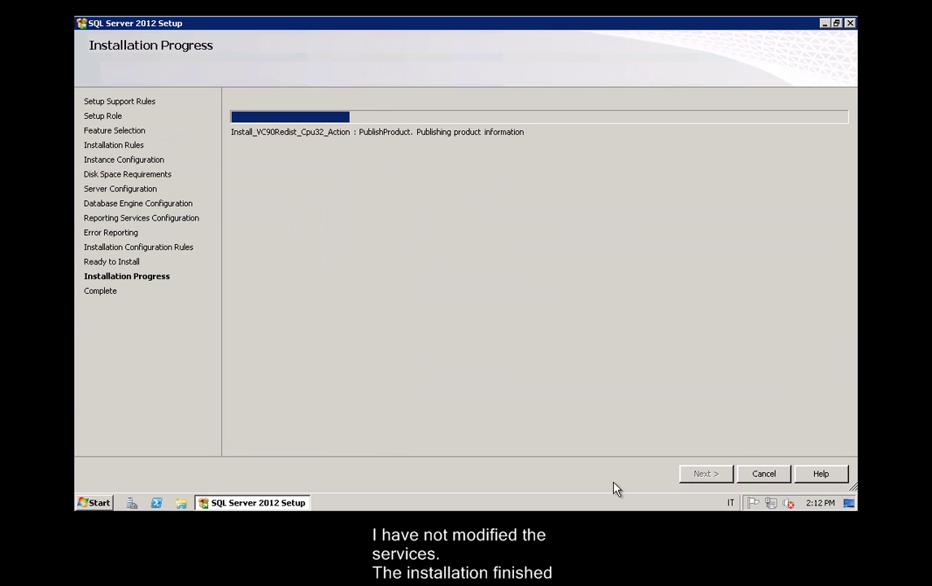
key("F9")
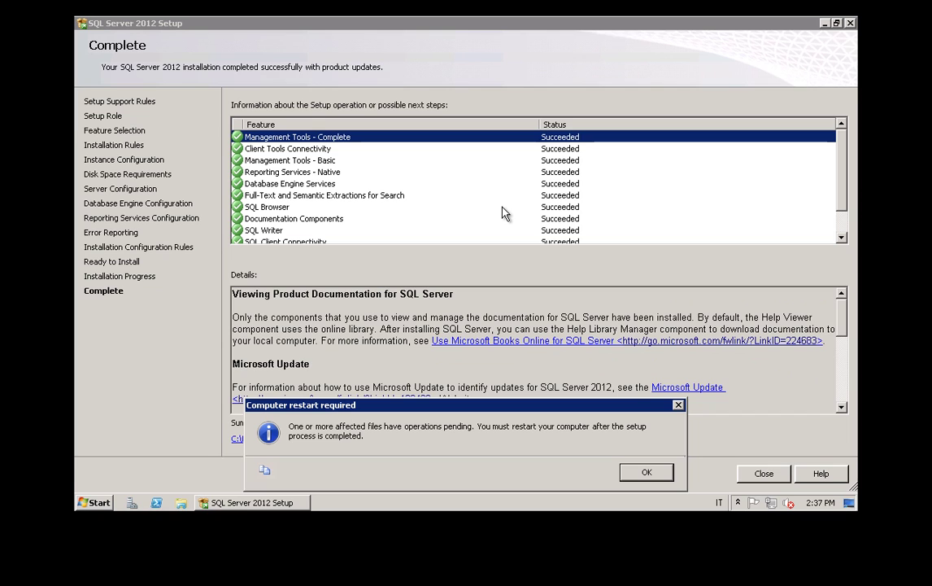
key("super")
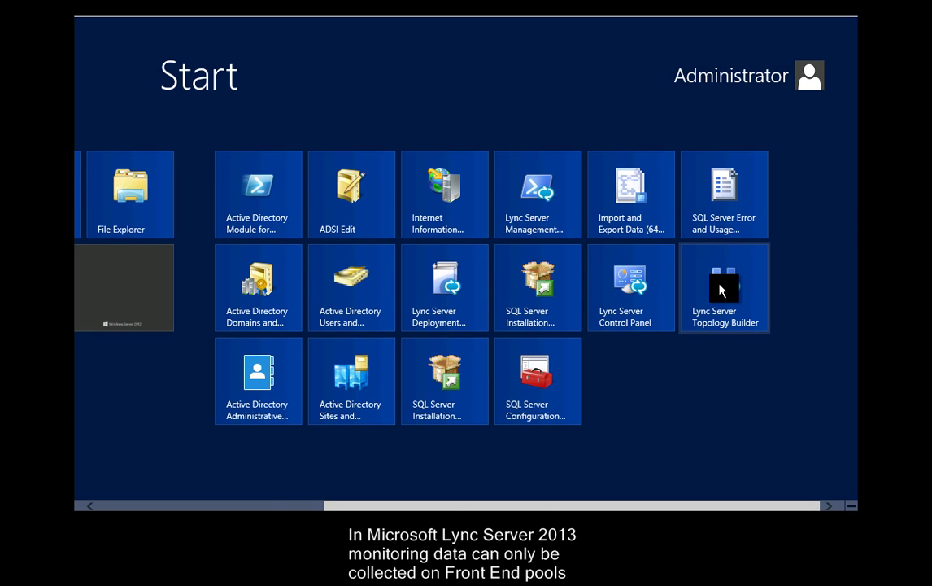
Download the existing topology in Topology Builder and save it as Monitoring
left_click(721, 289)
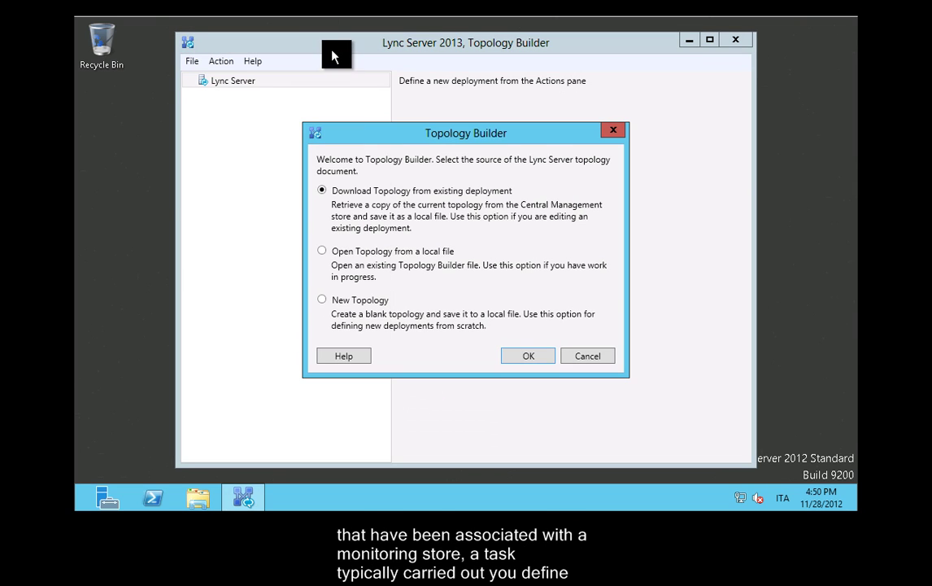
left_click(518, 361)
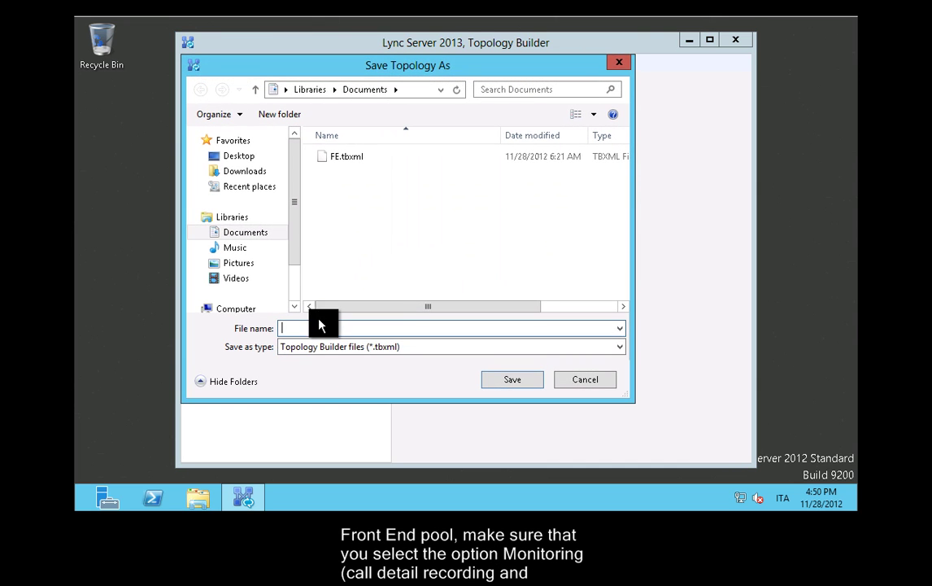
type("Moni")
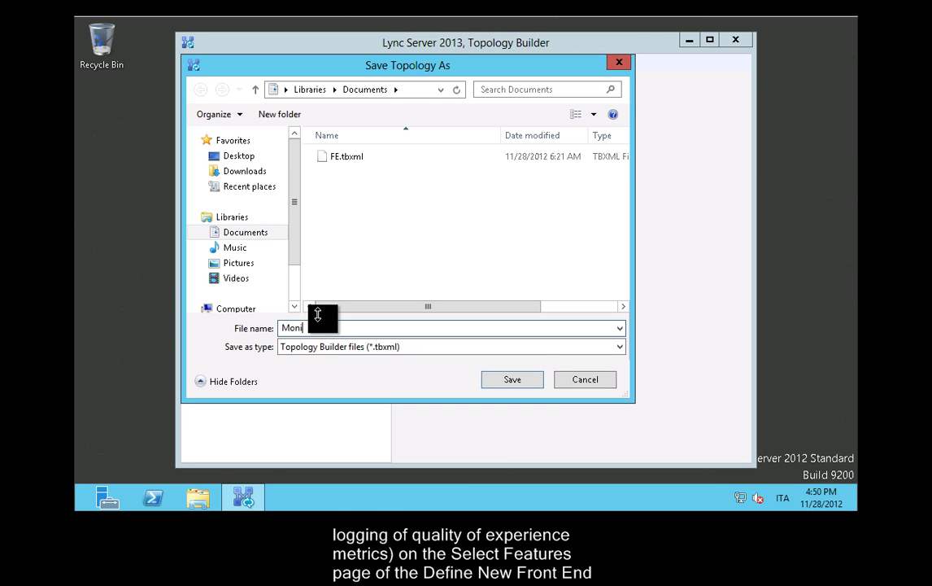
type("toring")
key("Return")
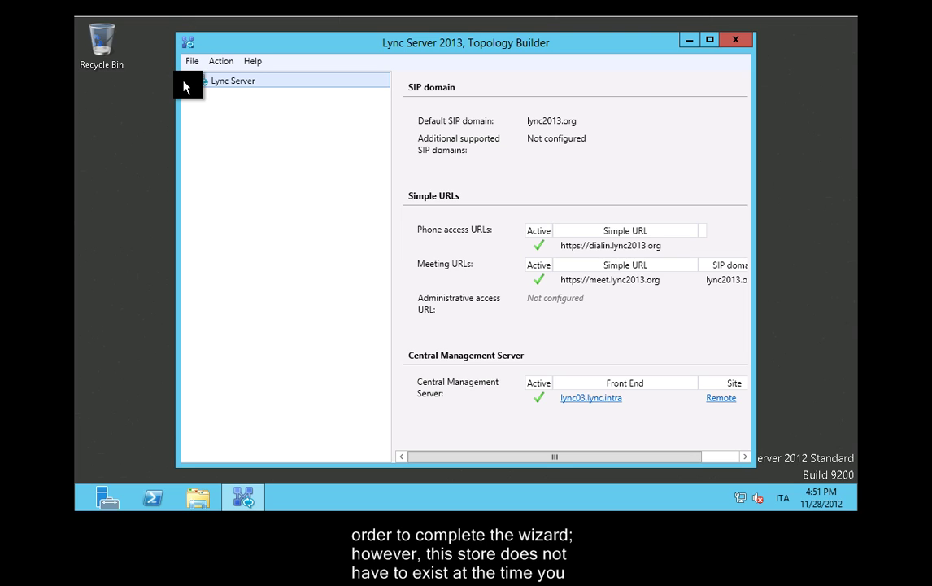
Expand Remote > Lync Server 2013 > Standard Edition Front End Servers and select lync03.lync.intra
left_click(186, 81)
left_click(198, 96)
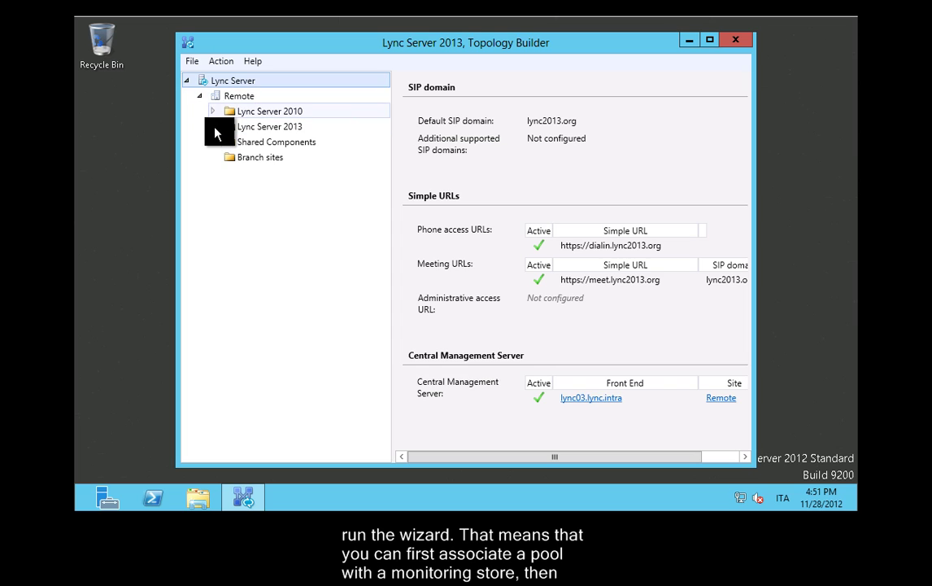
left_click(213, 127)
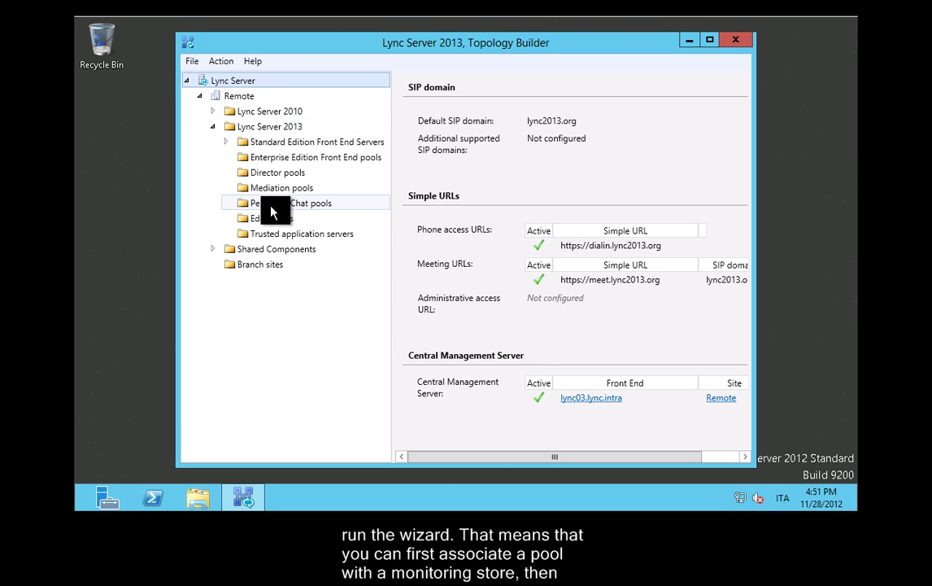
double_click(291, 145)
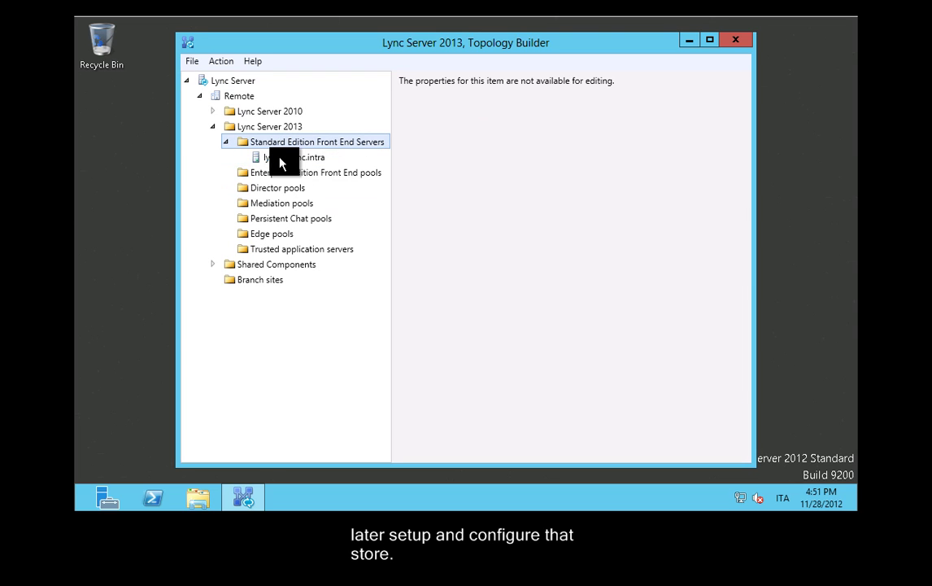
left_click(252, 158)
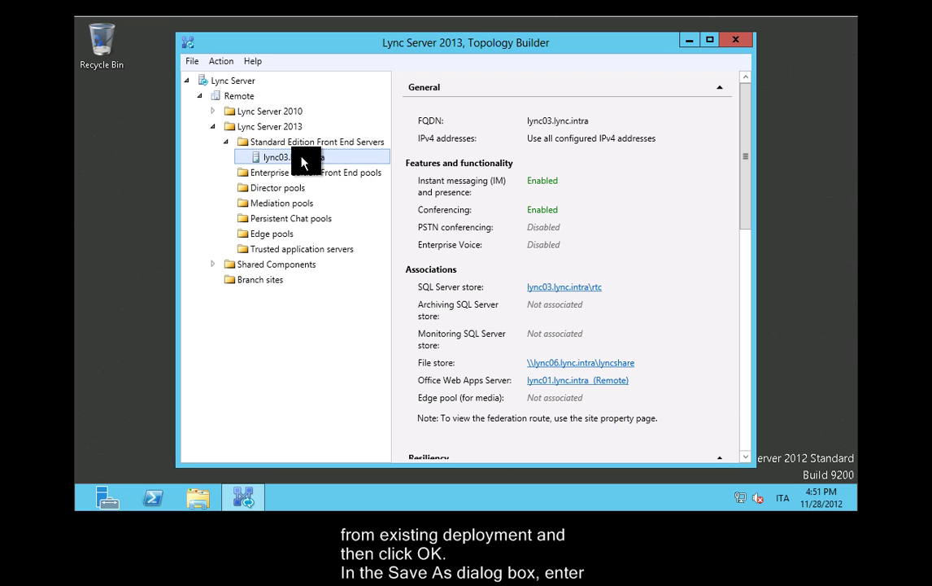
Open Edit Properties for lync03.lync.intra and scroll down to the monitoring settings
right_click(301, 163)
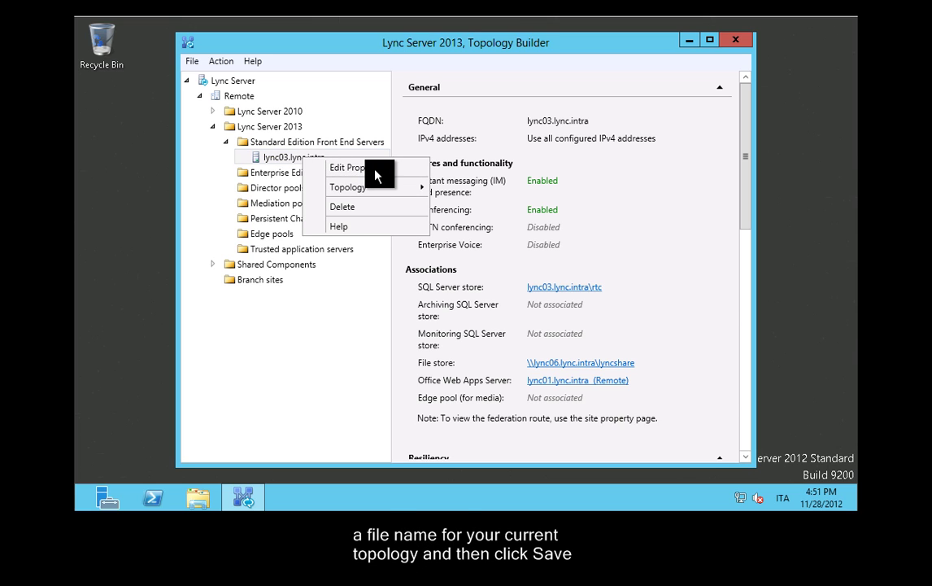
left_click(350, 168)
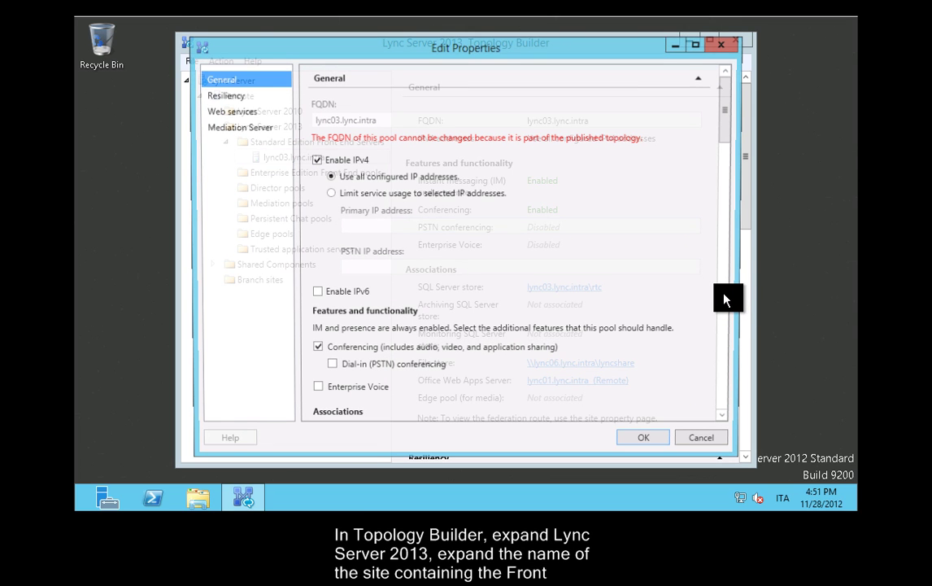
scroll(720, 310, "down", 5)
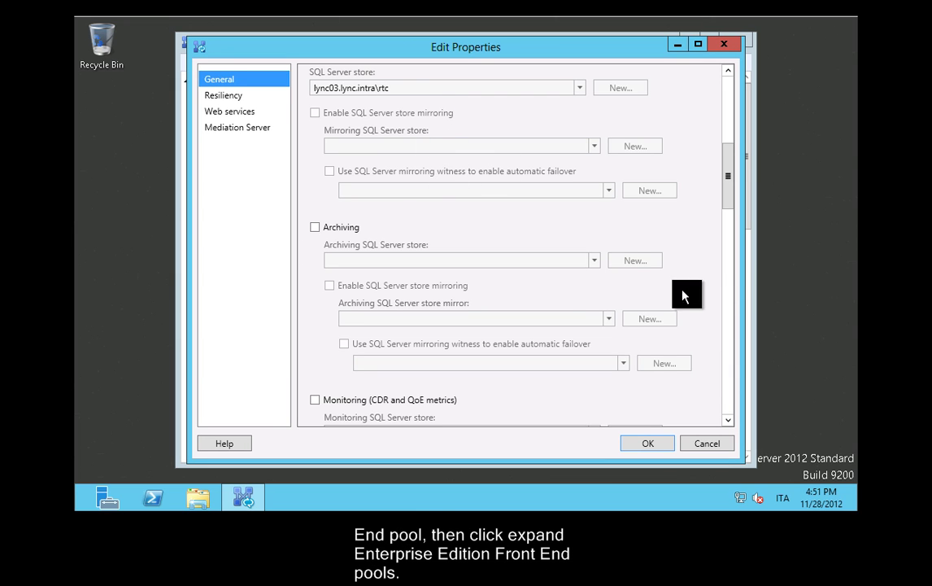
scroll(731, 200, "down", 5)
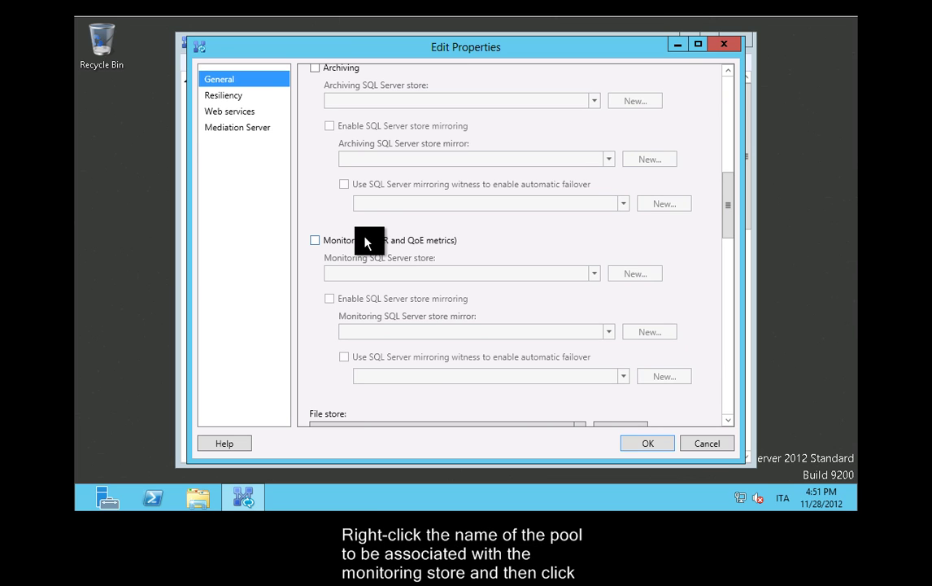
Enable Monitoring (CDR and QoE metrics) and start defining a new monitoring SQL Server store
left_click(365, 241)
left_click(595, 276)
left_click(492, 277)
left_click(482, 273)
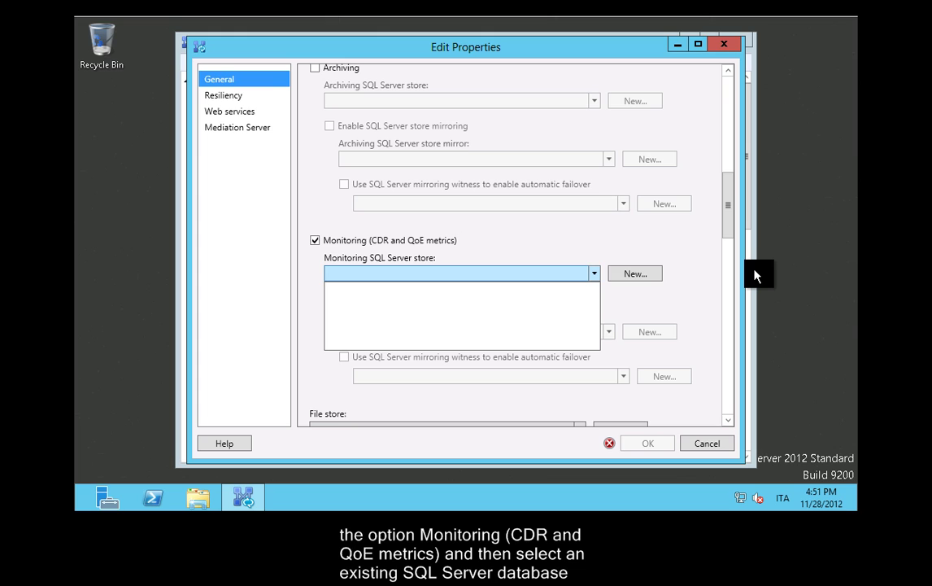
left_click(651, 273)
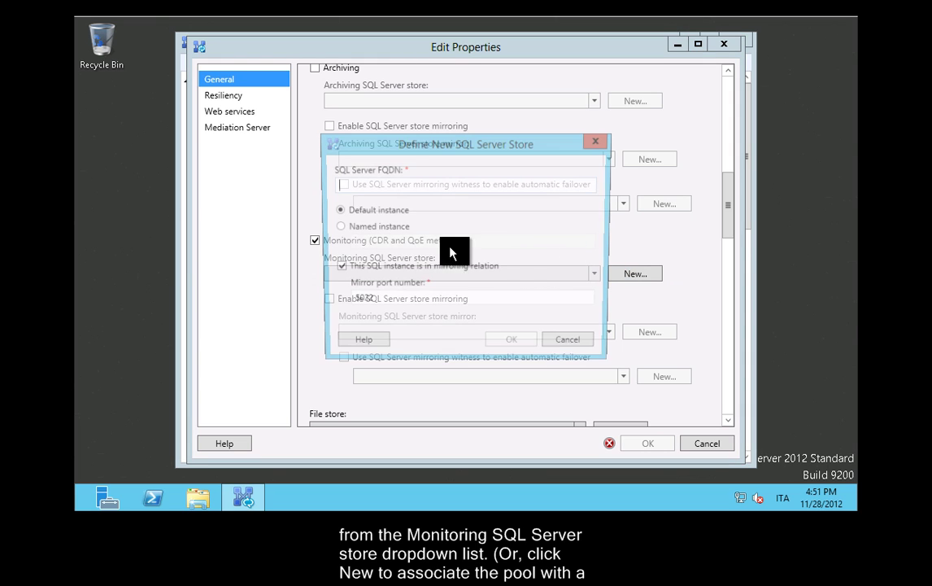
Define a named-instance store on lync01.lync.intra with instance name lyncmonitor
left_click(384, 226)
left_click(386, 182)
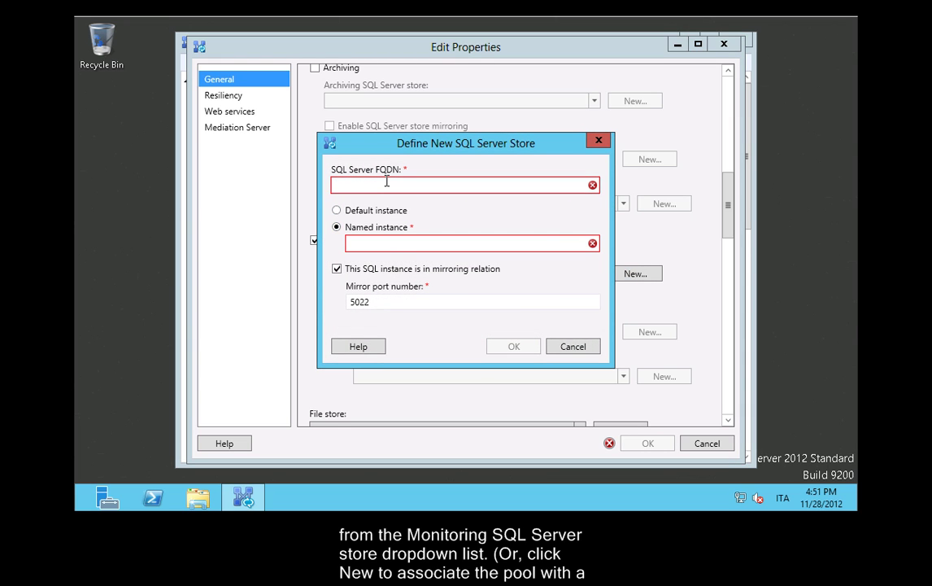
type("lync01")
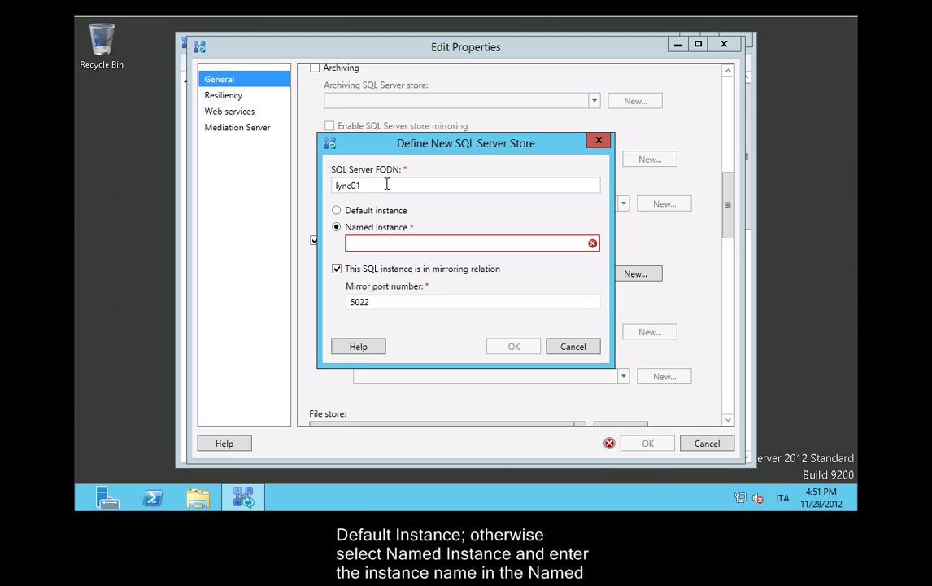
type(".lync.intra")
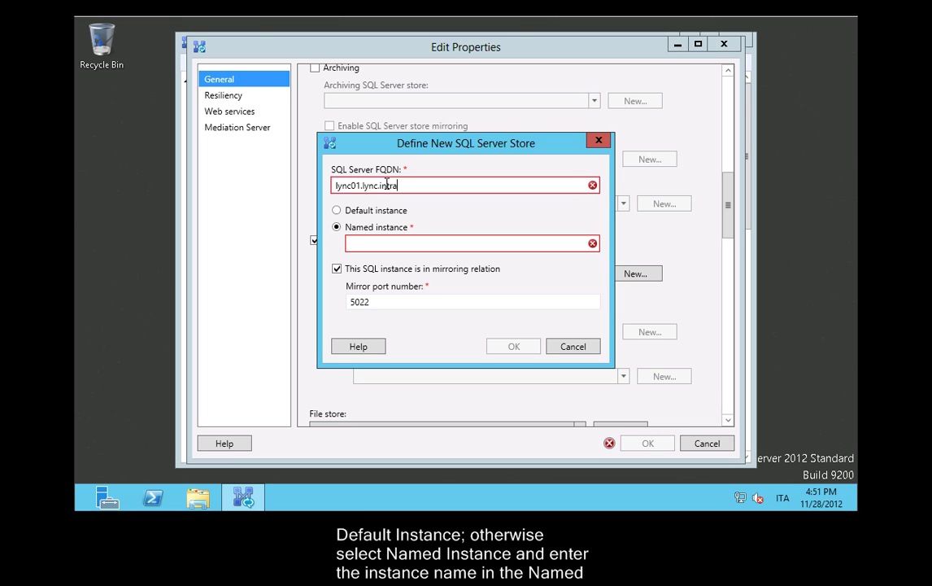
key("Tab")
key("Tab")
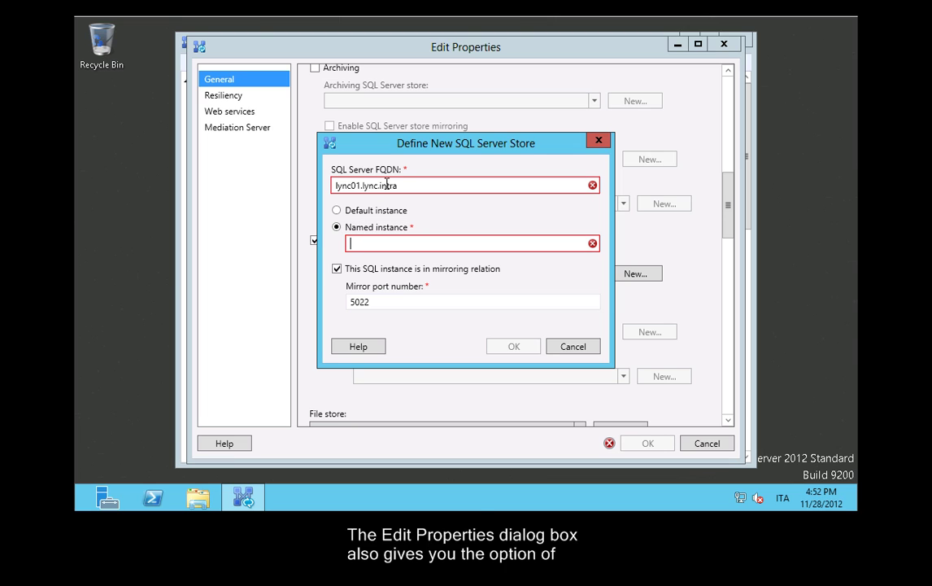
type("lyncmonitor")
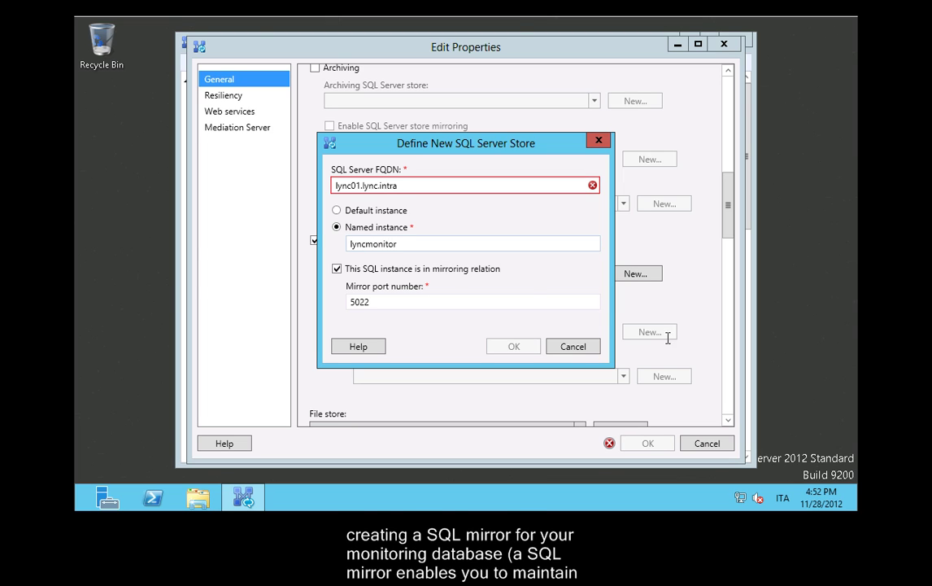
Shorten the store FQDN to lync01, keep mirror port 5022, and confirm the store association
double_click(449, 307)
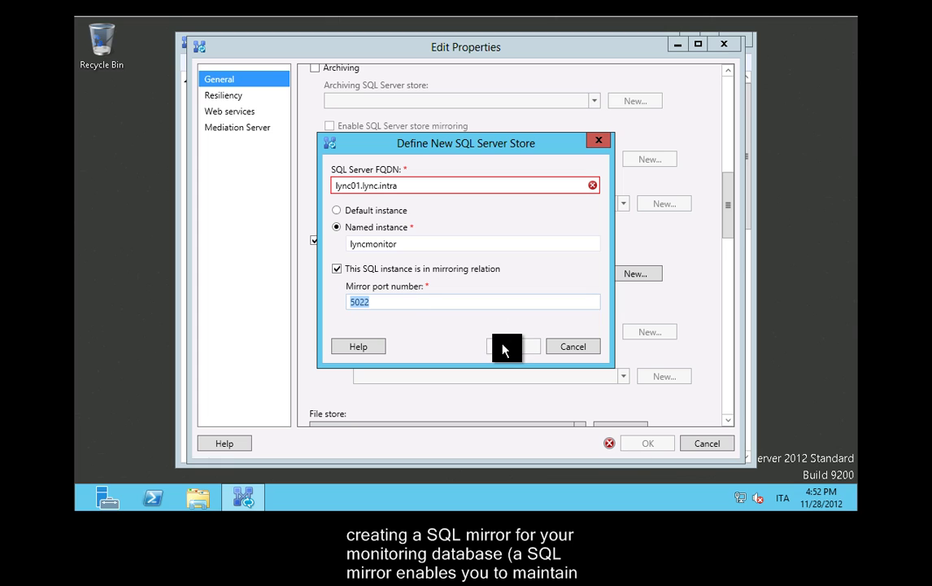
double_click(435, 184)
left_click(437, 182)
key("BackSpace")
key("BackSpace")
key("BackSpace")
key("BackSpace")
key("BackSpace")
key("BackSpace")
key("BackSpace")
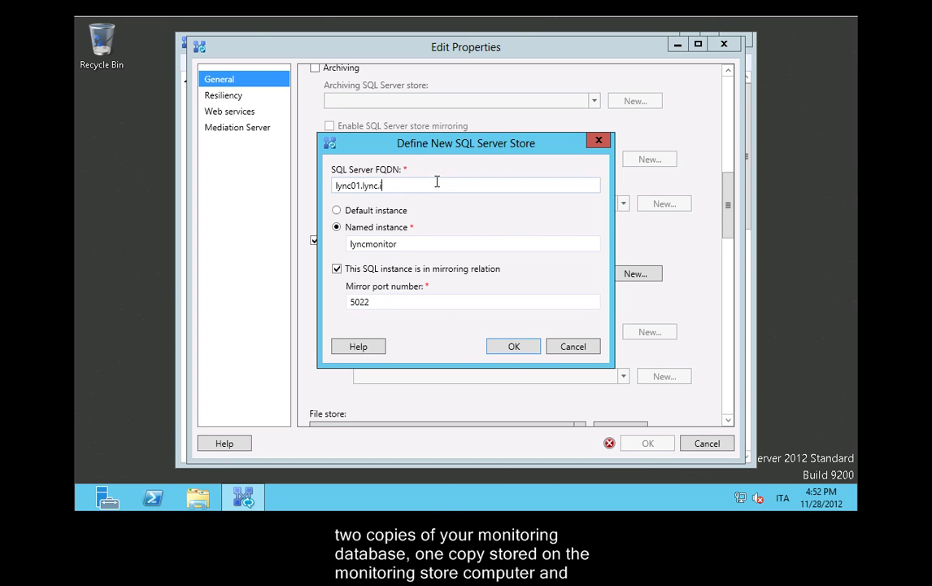
key("BackSpace")
key("BackSpace")
key("BackSpace")
key("BackSpace")
left_click(521, 346)
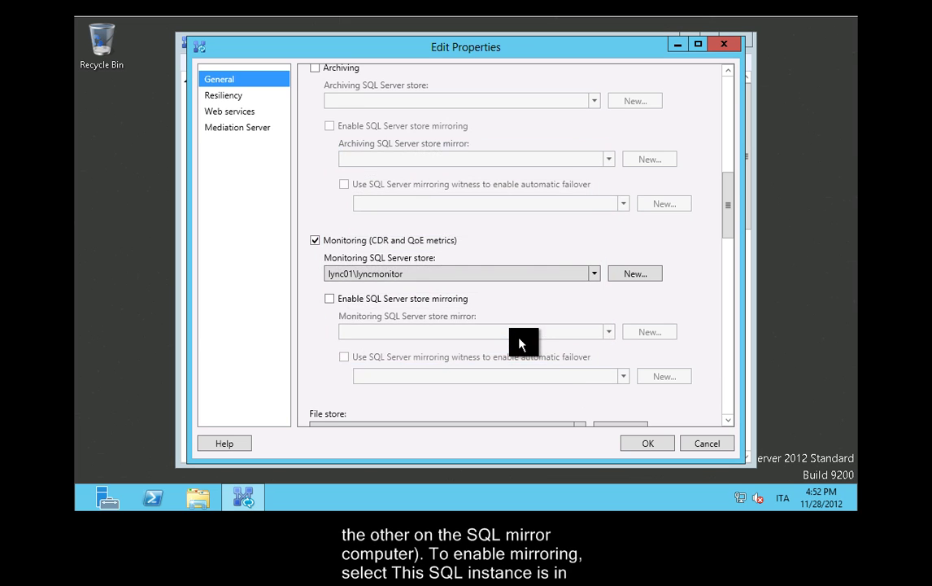
left_click(661, 440)
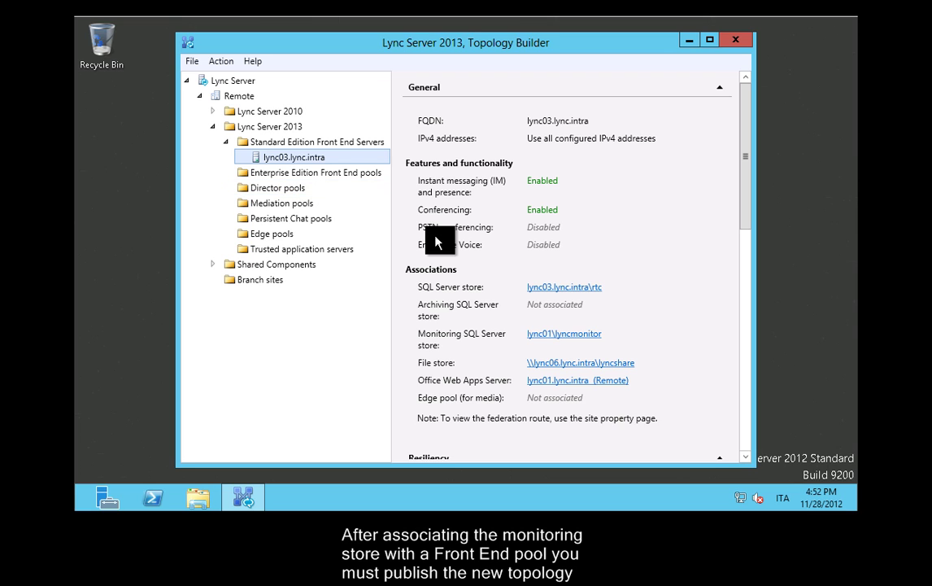
Publish the updated topology from the root Lync Server node through the Publish Topology wizard
left_click(248, 82)
right_click(242, 77)
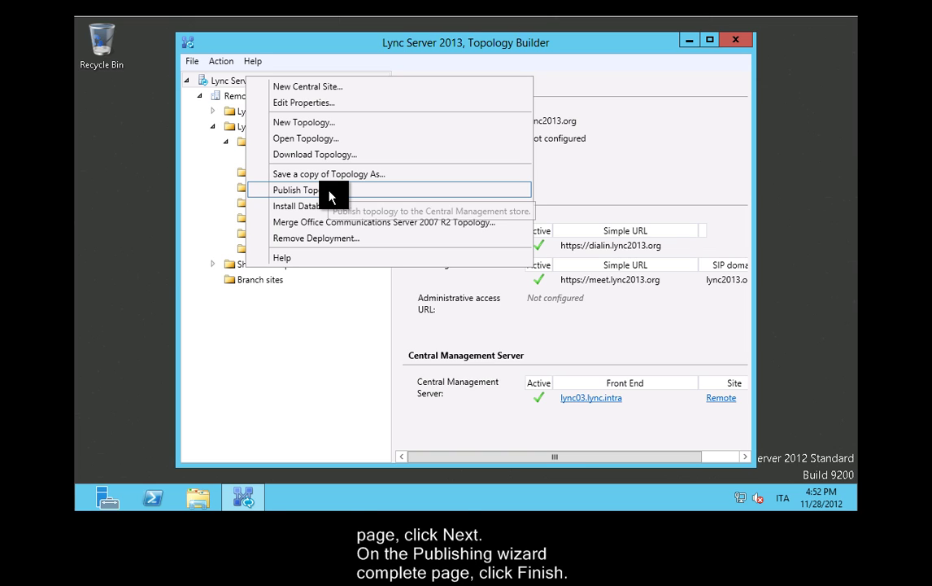
left_click(330, 194)
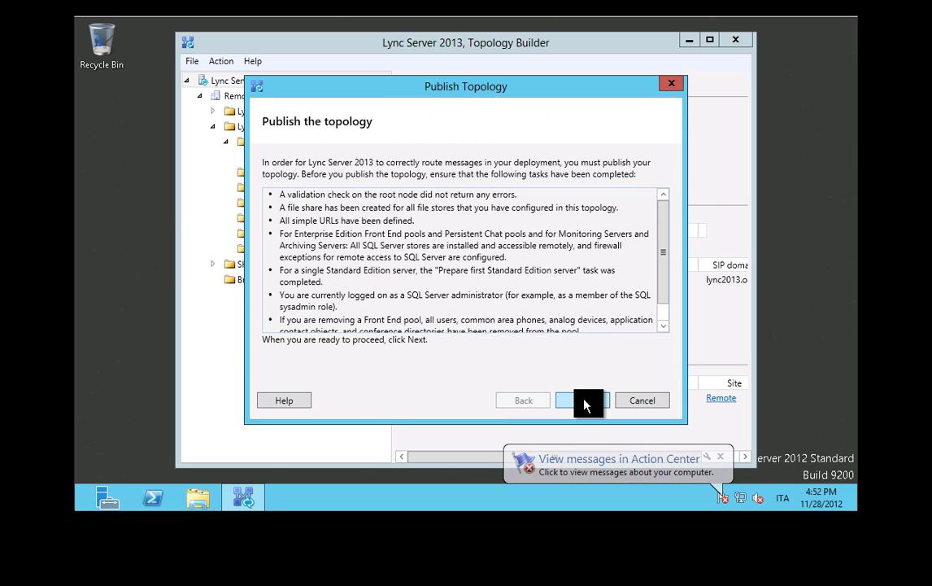
left_click(584, 402)
key("Return")
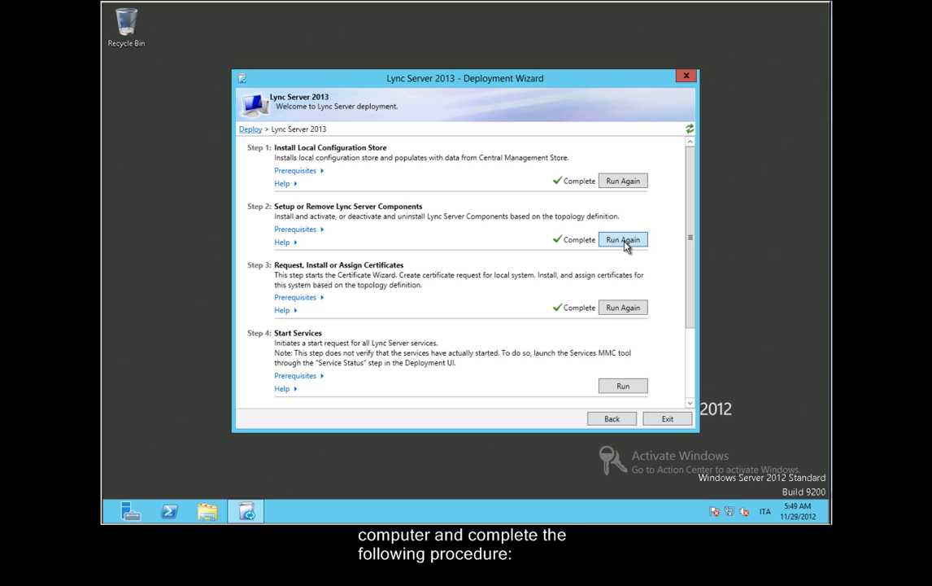
Rerun Step 2 component setup so Install-CSDatabase and Enable-CSComputer complete again
left_click(624, 242)
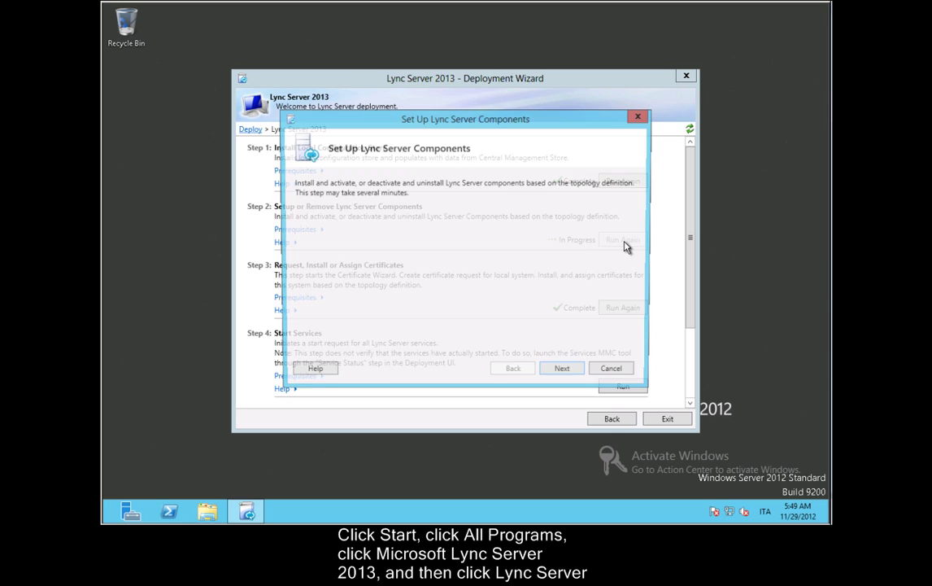
left_click(569, 373)
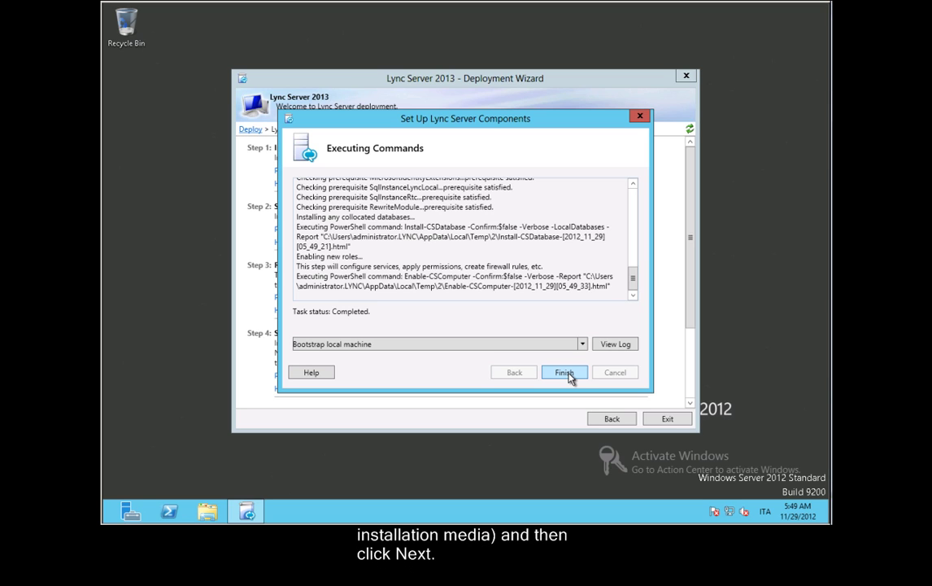
left_click(570, 376)
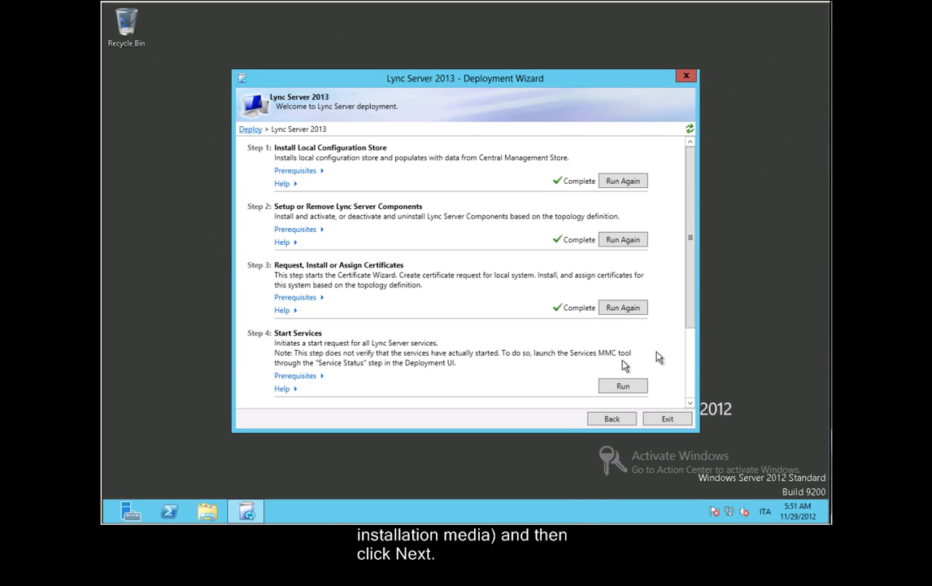
scroll(694, 379, "down", 3)
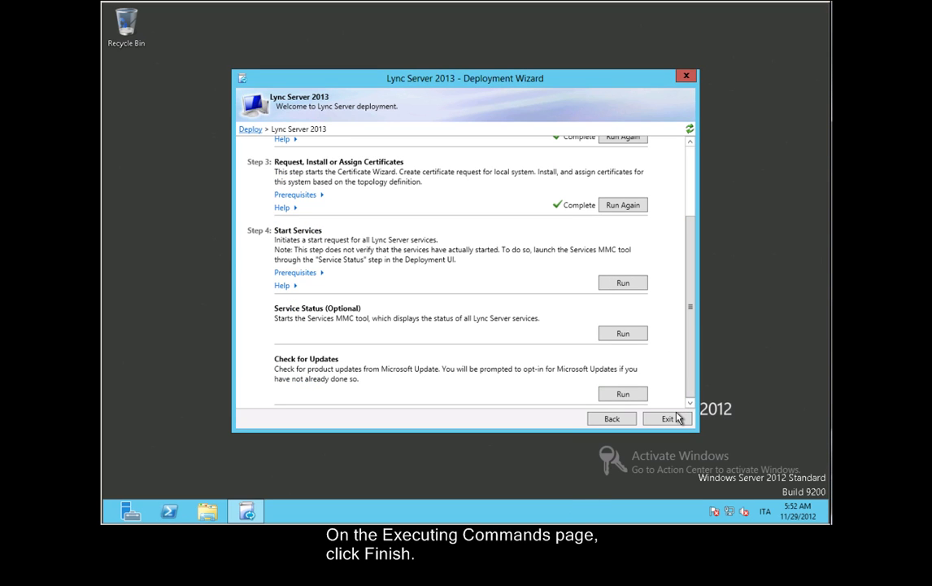
Return to the Deploy page and launch Deploy Monitoring Reports for lync01\lyncmonitor
left_click(612, 419)
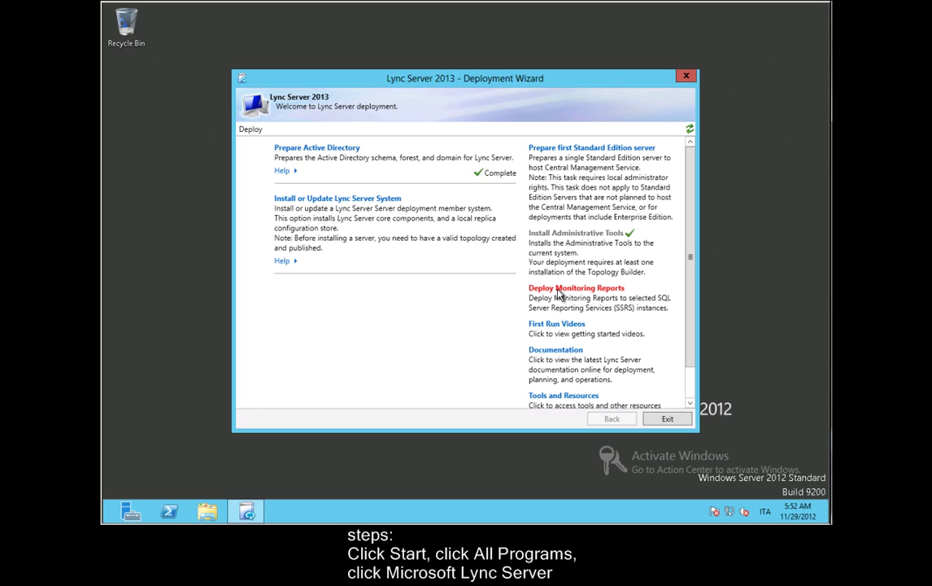
left_click(558, 294)
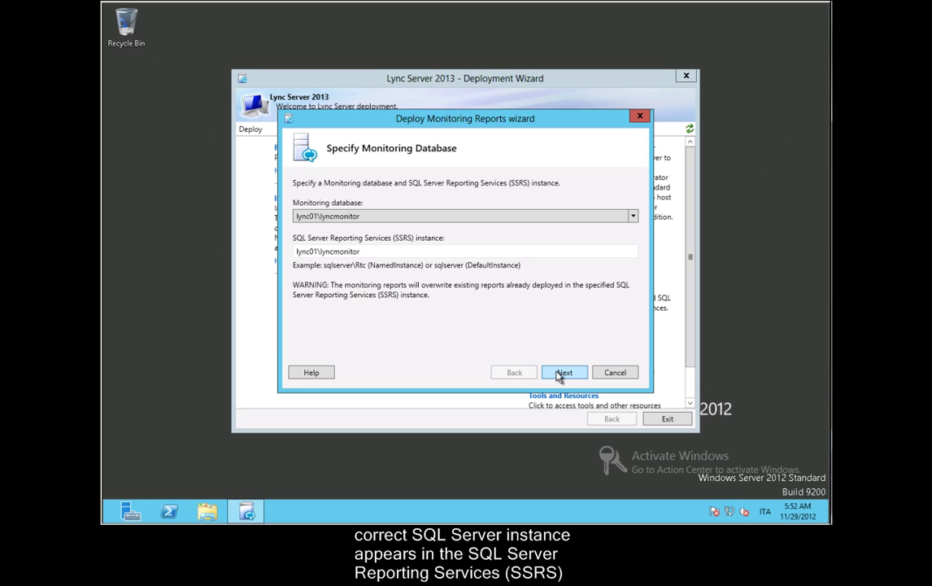
Accept the lync01\lyncmonitor database and SSRS instance, then enter the domain administrator's user name and password
left_click(561, 372)
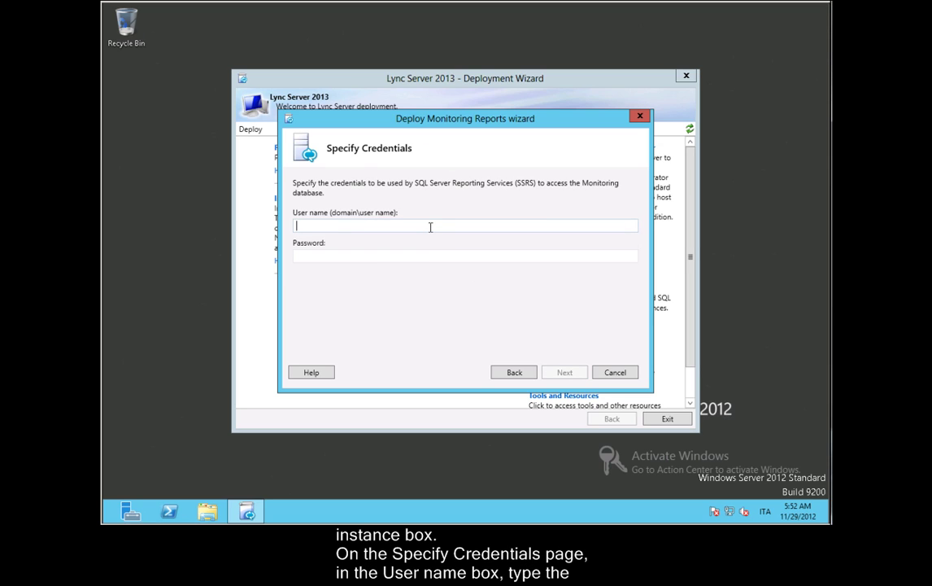
type("lync\\administrator")
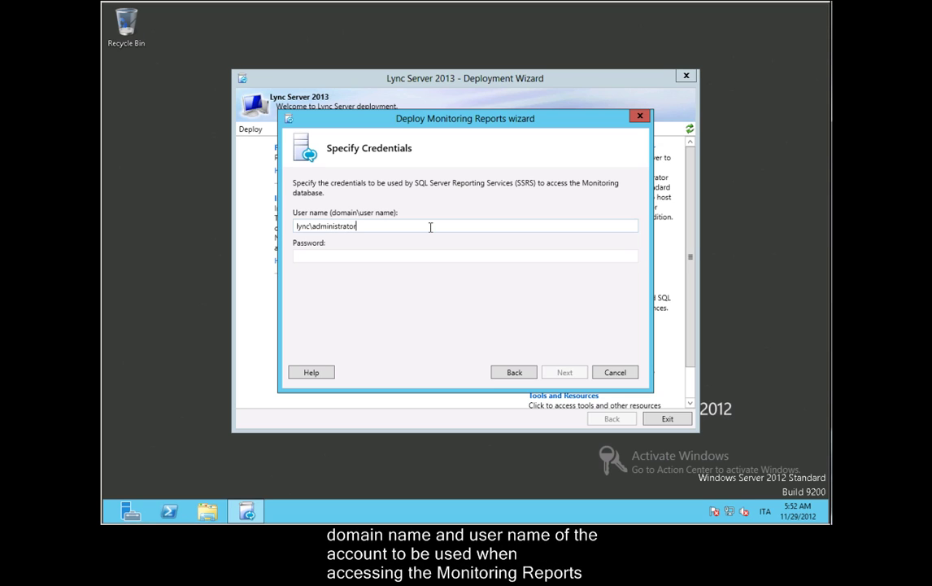
key("Tab")
type("Pass@word1")
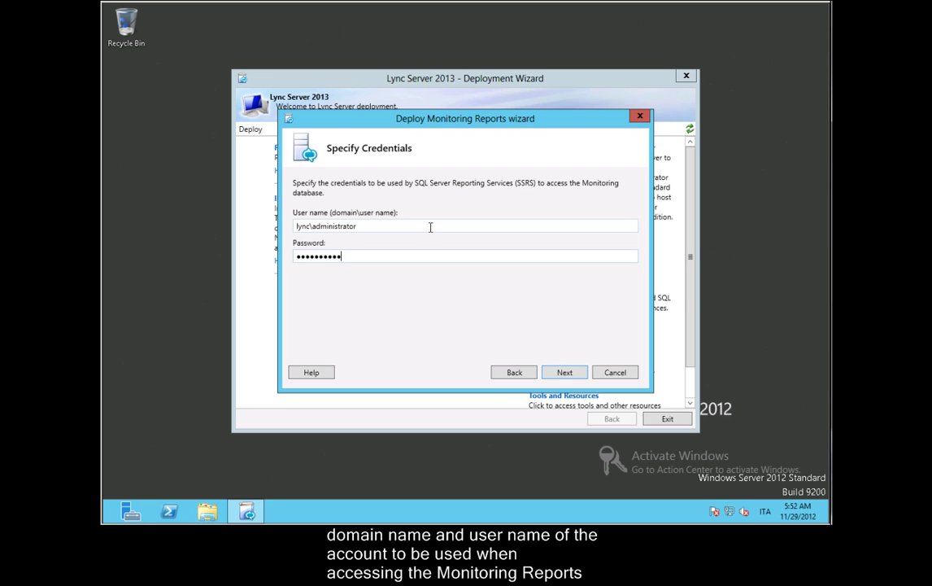
type("23")
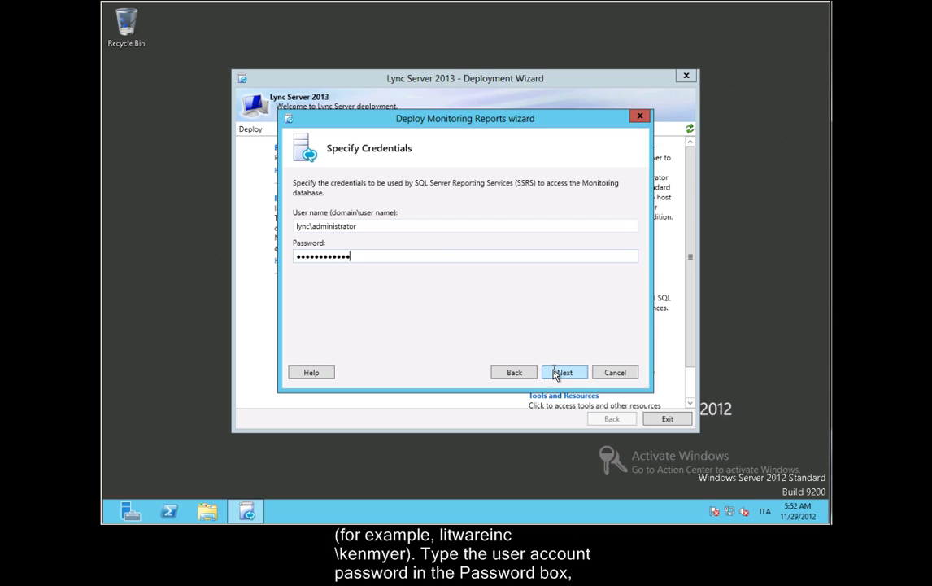
left_click(556, 374)
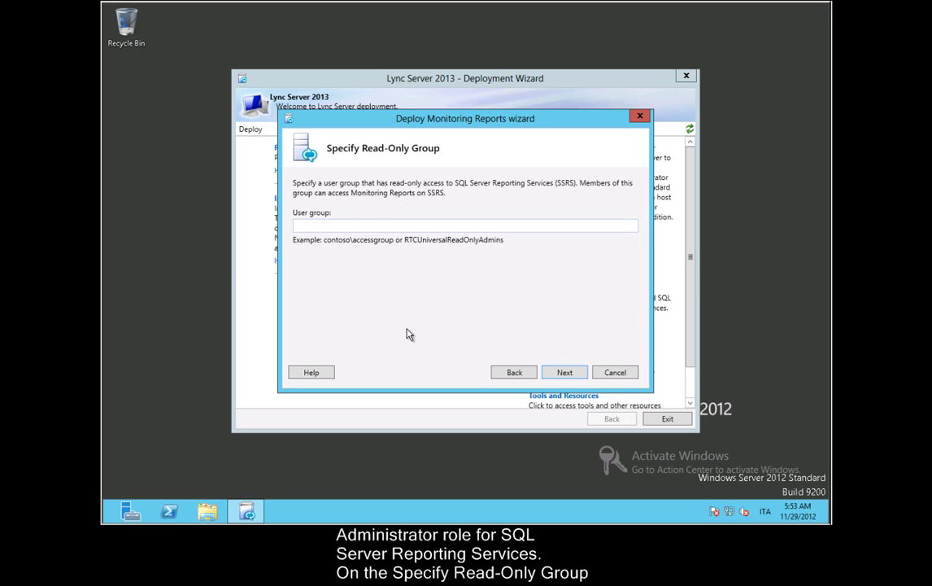
Set 'lync\domain admins' as the read-only user group and run the report deployment
left_click(348, 223)
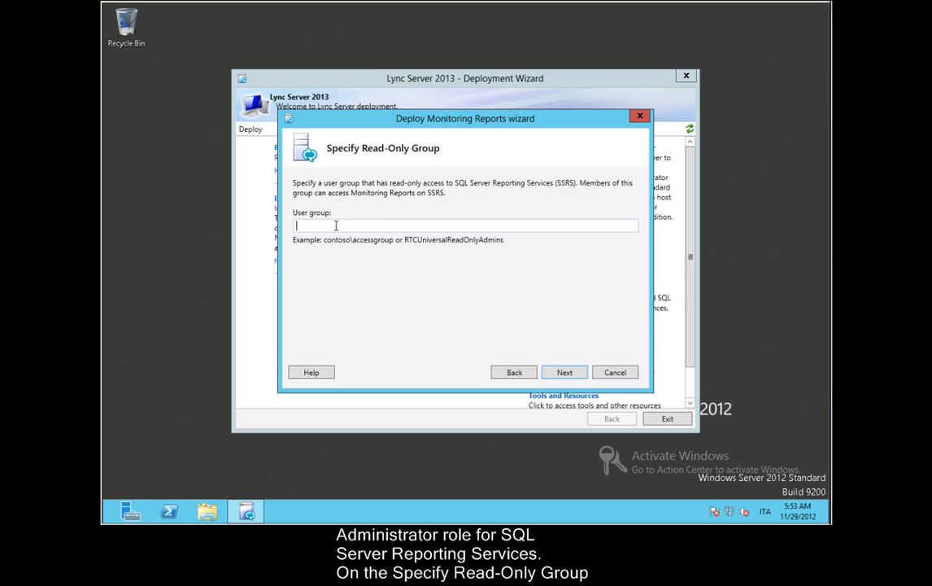
type("lync\\")
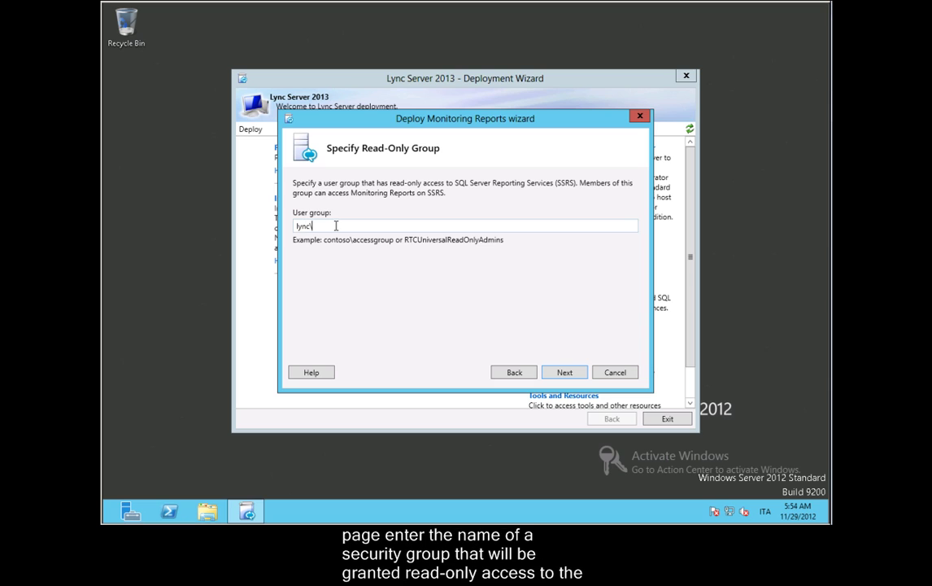
type("domain admins")
left_click(563, 376)
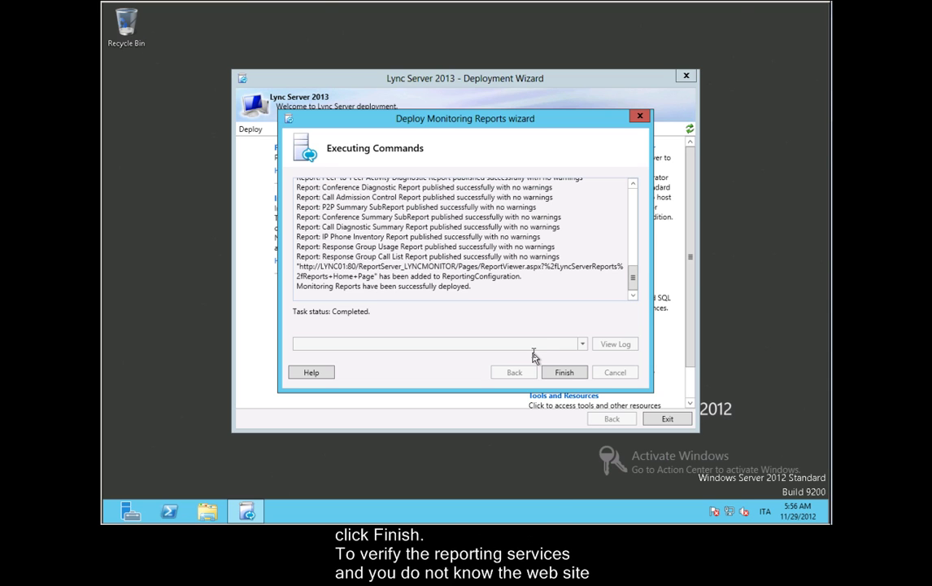
left_click(563, 372)
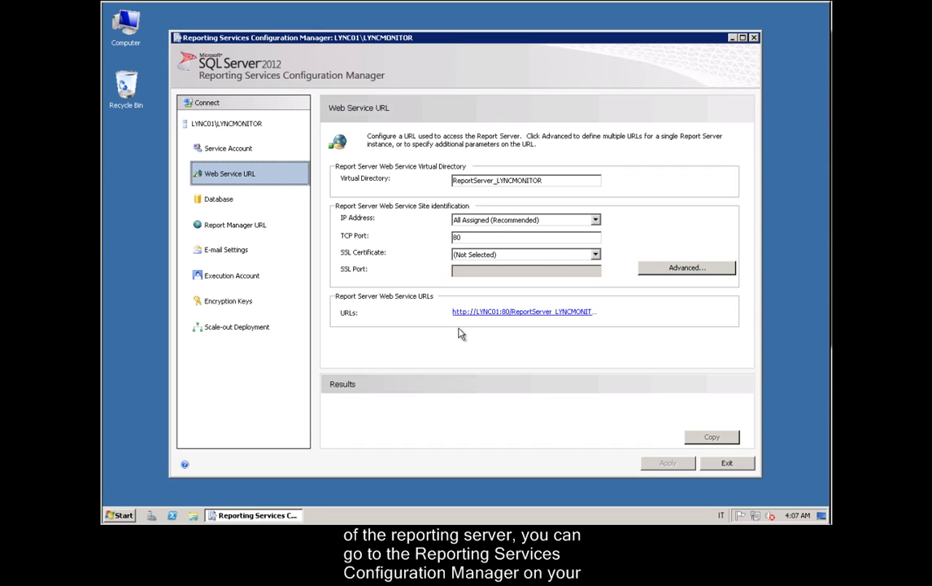
left_click(561, 317)
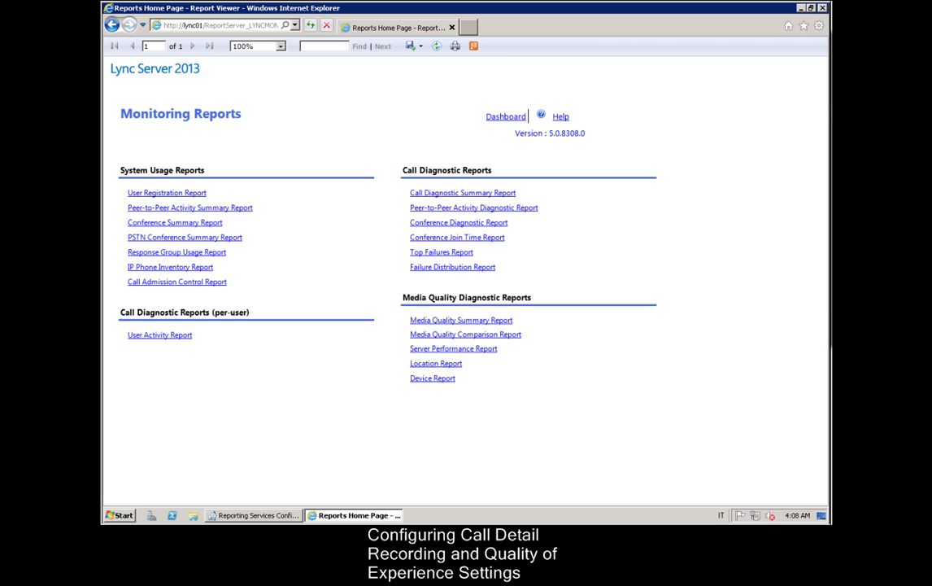
Open the User Registration Report under System Usage Reports
left_click(188, 195)
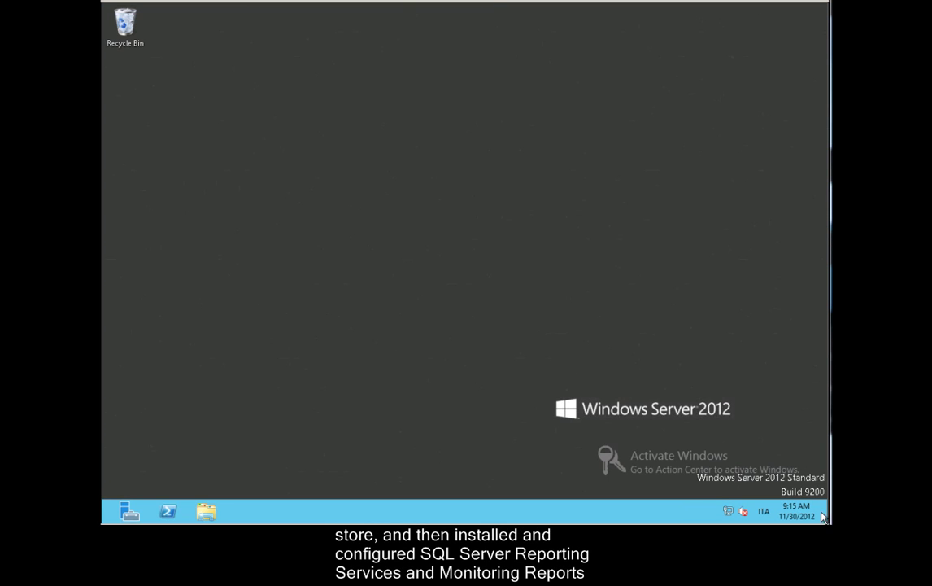
Launch Lync Server Management Shell and run Set-CsQoEConfiguration -Identity "global" -EnableQoE $False
mouse_move(822, 518)
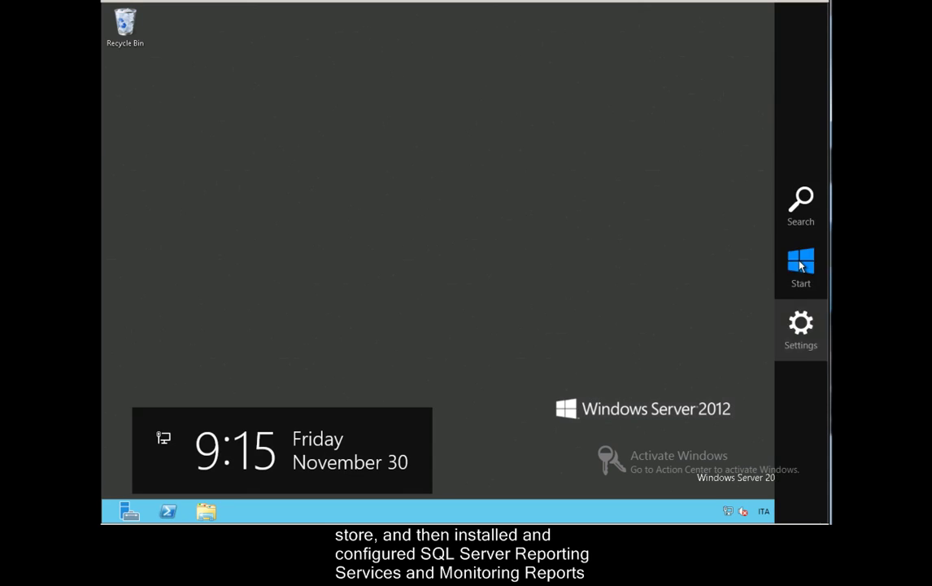
left_click(800, 264)
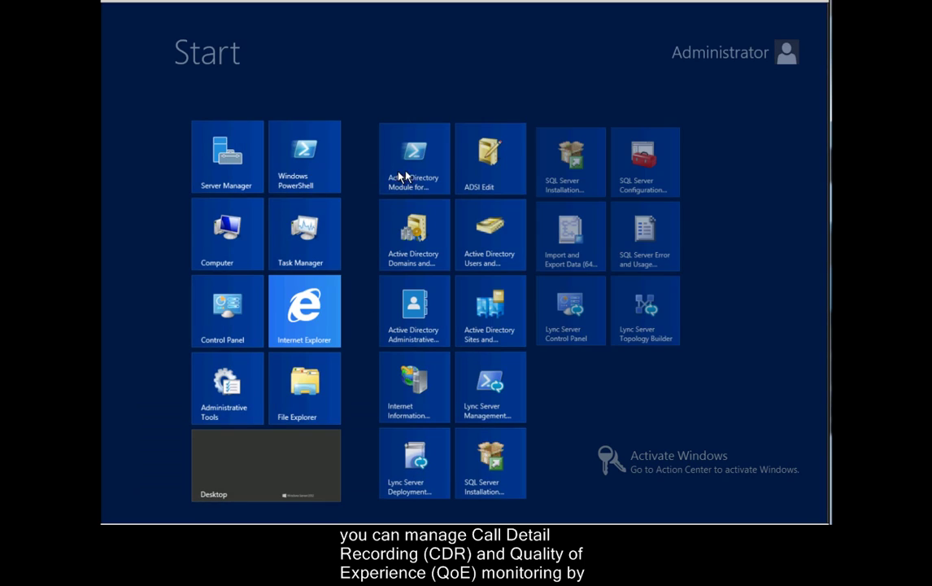
left_click(480, 404)
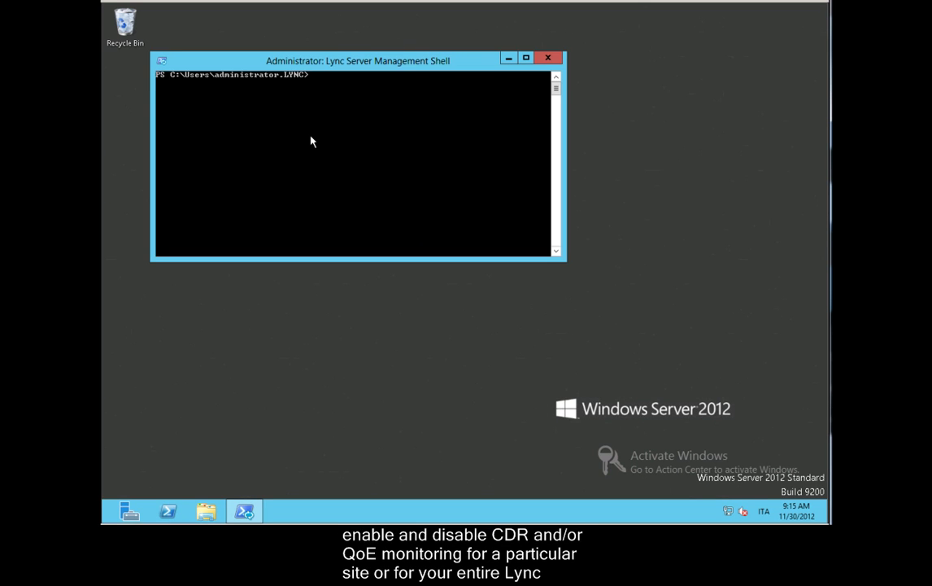
right_click(358, 130)
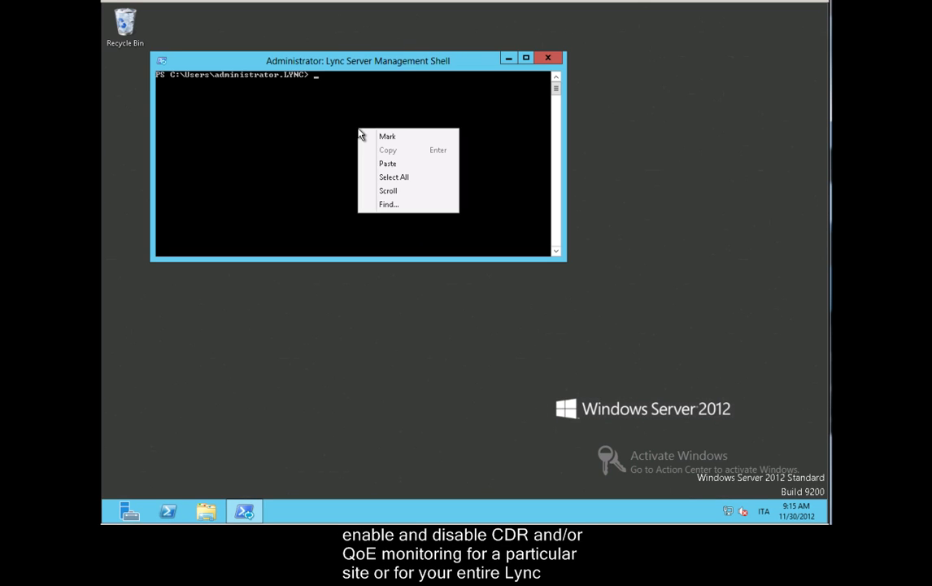
left_click(388, 163)
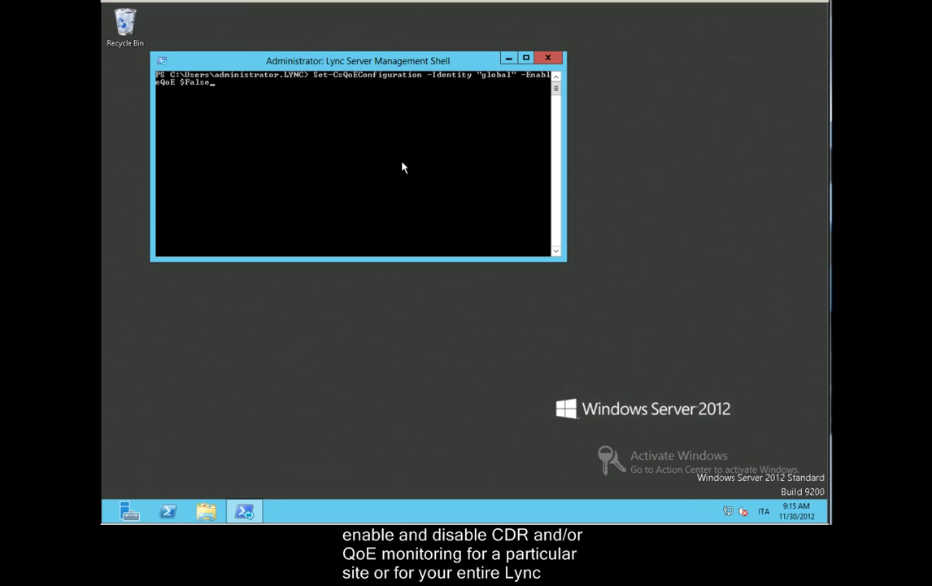
key("Return")
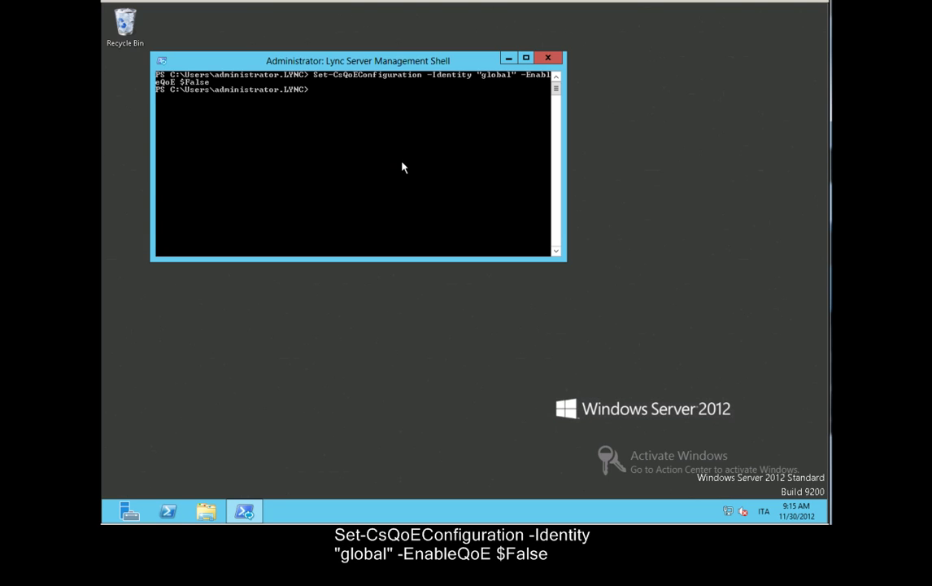